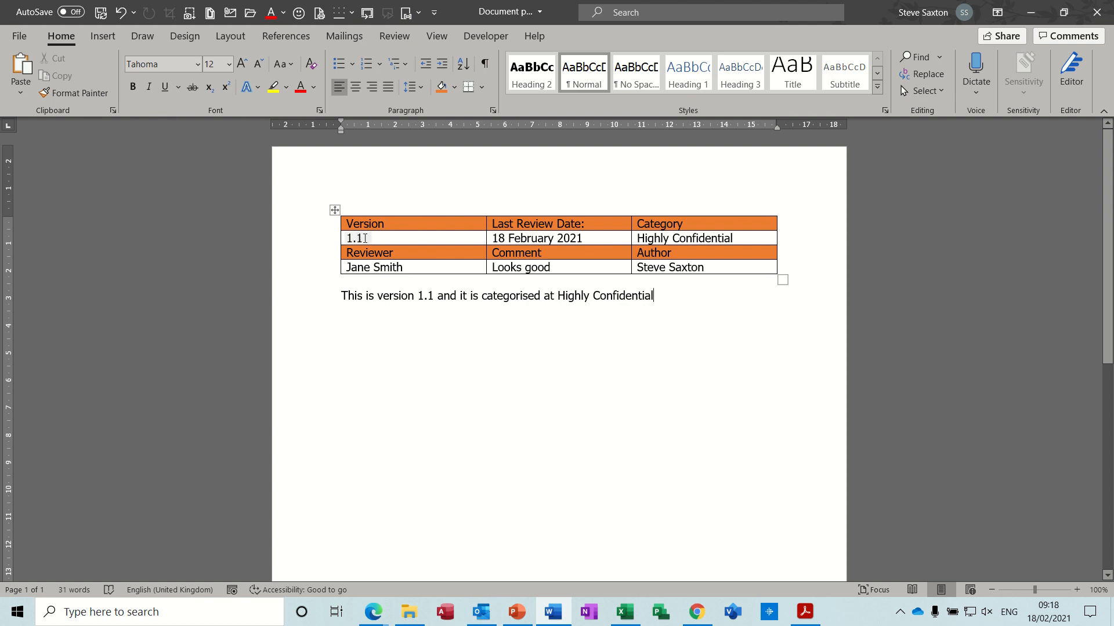
- Set the version number in the sentence below the table to 1.2
left_click(537, 240)
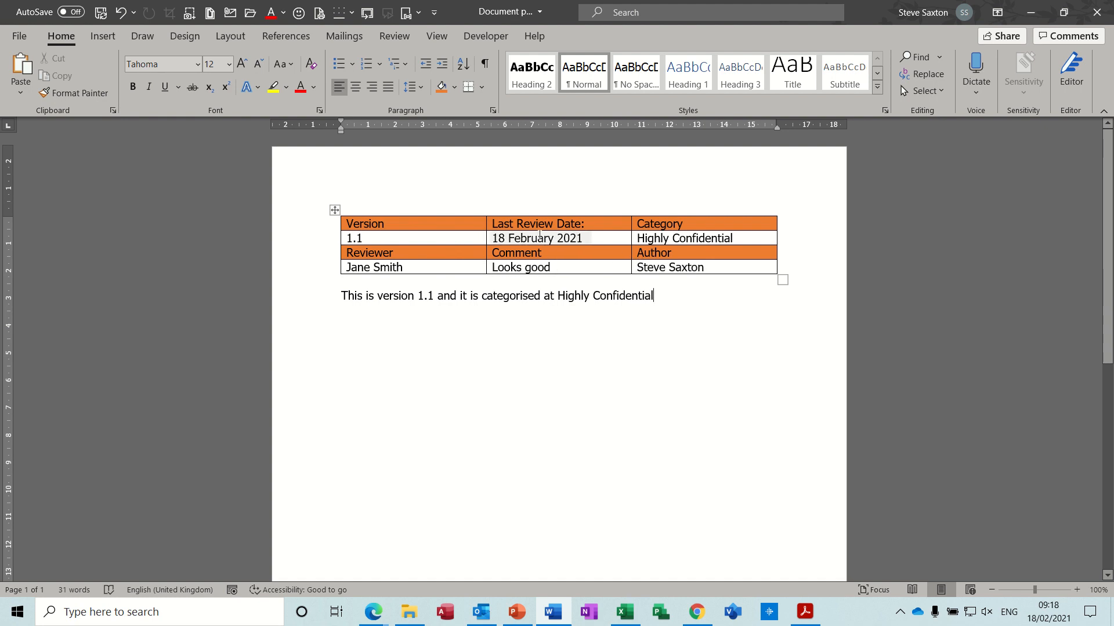
left_click(480, 36)
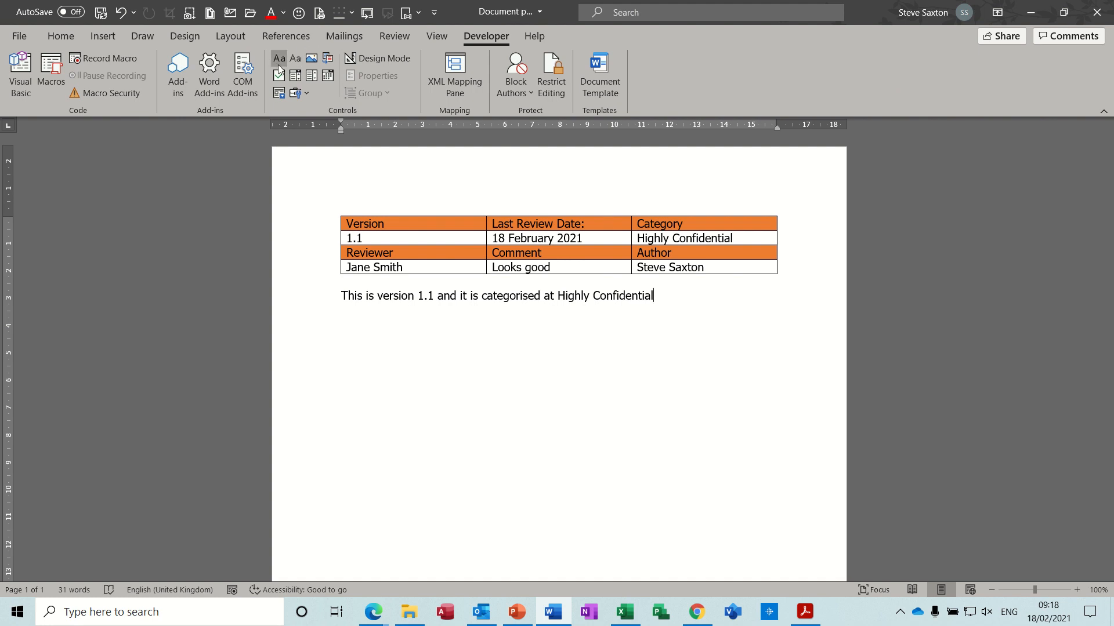
left_click(432, 296)
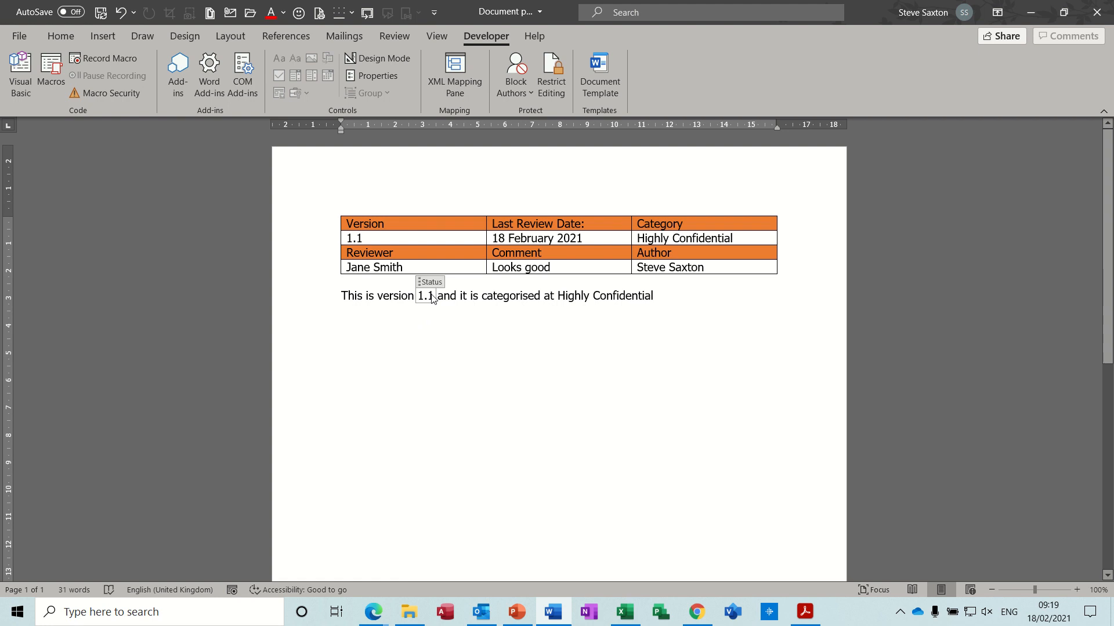
key("BackSpace")
type("2")
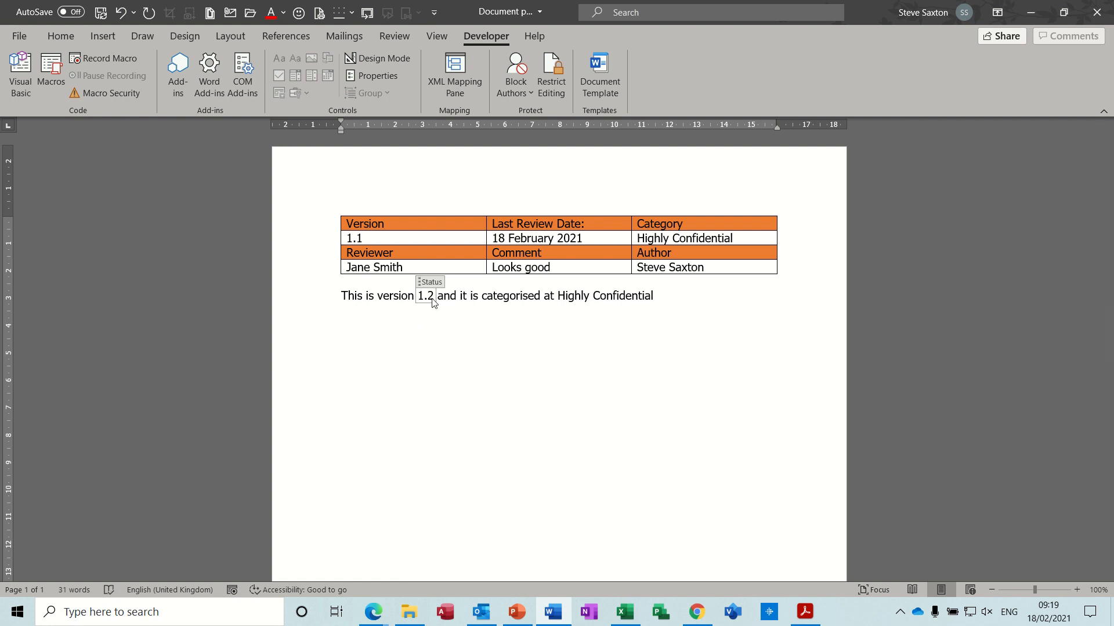
left_click(506, 296)
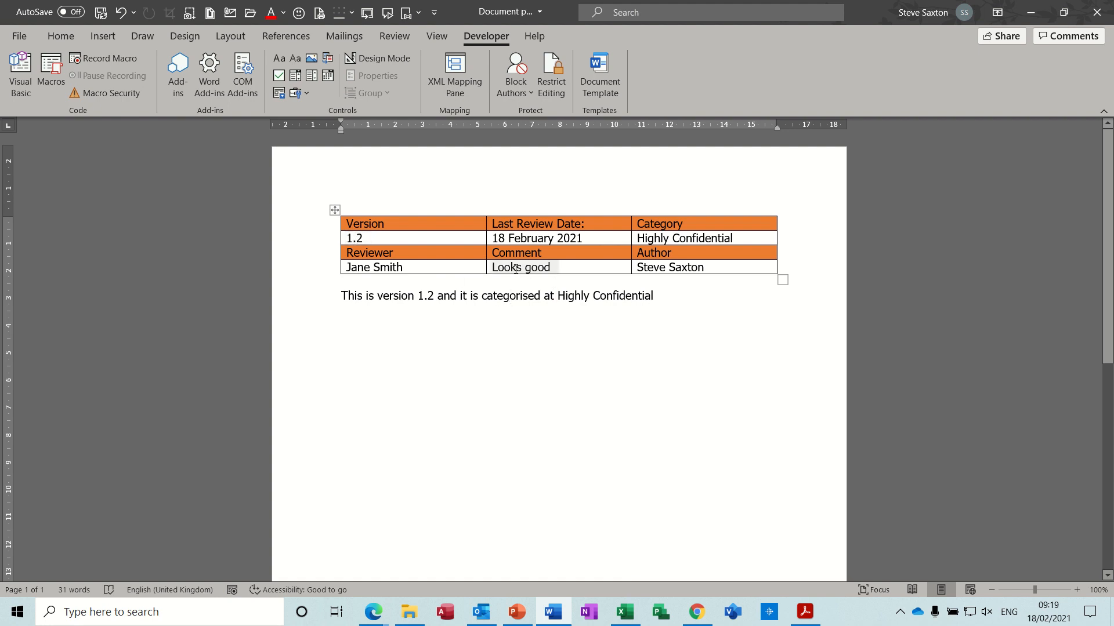
- Replace "Confidential" with "private" in the category field of the sentence below the table, and undo the replacement
left_click(554, 267)
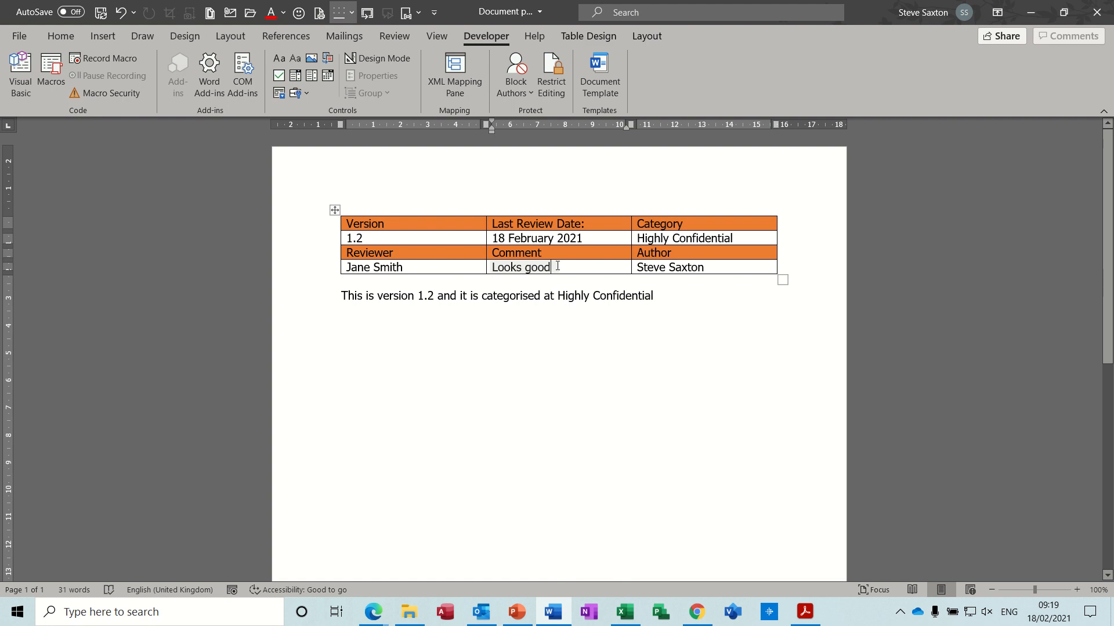
left_click(682, 240)
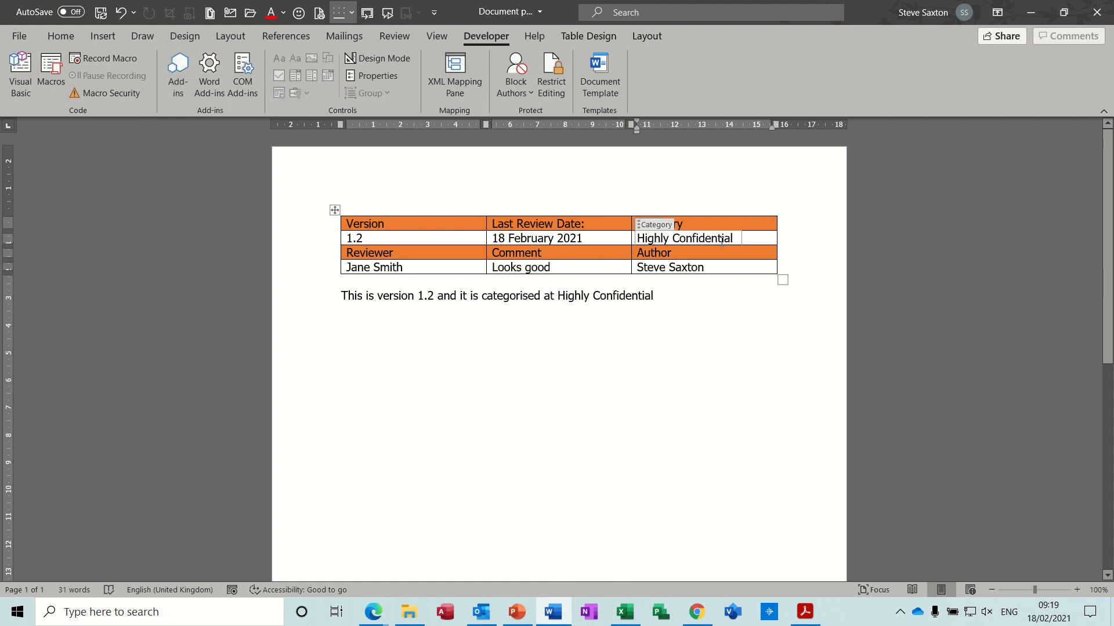
left_click(621, 297)
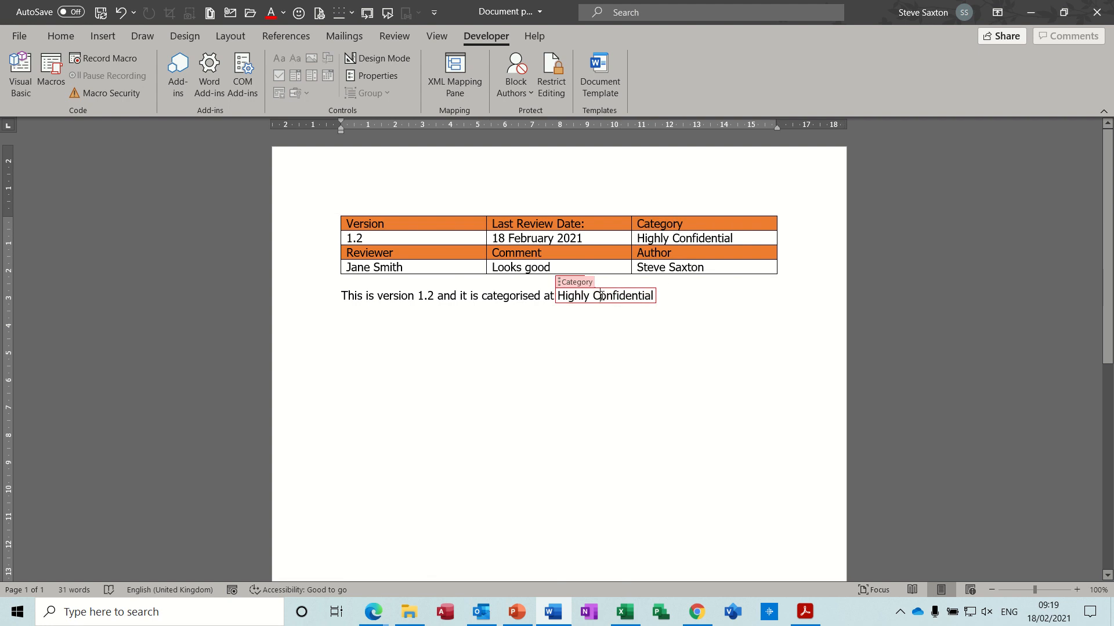
double_click(600, 296)
type("p")
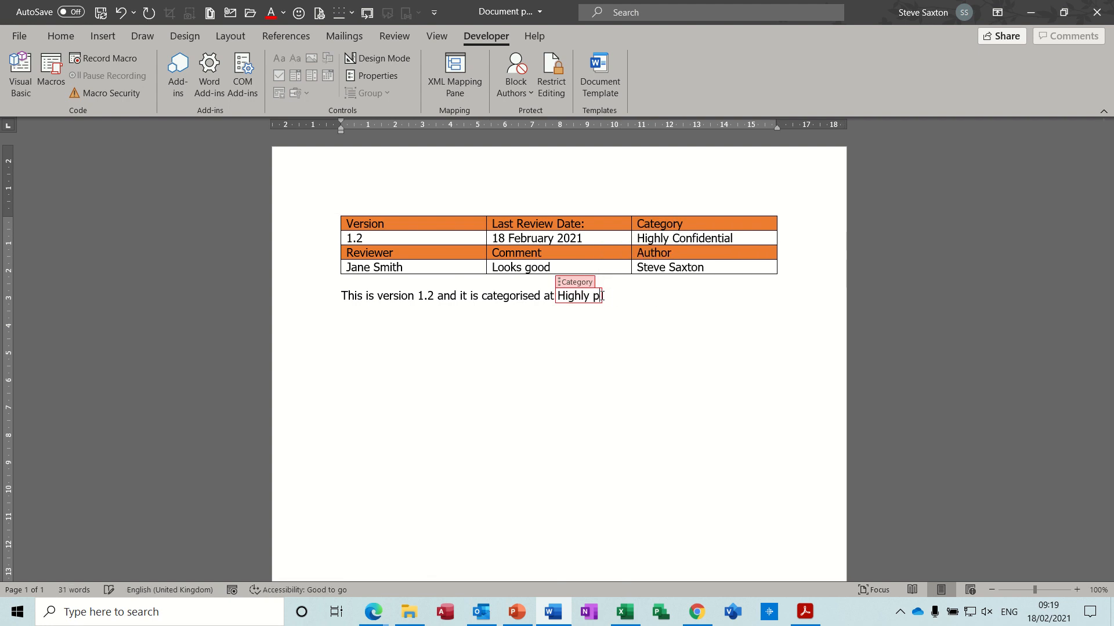
type("rivate")
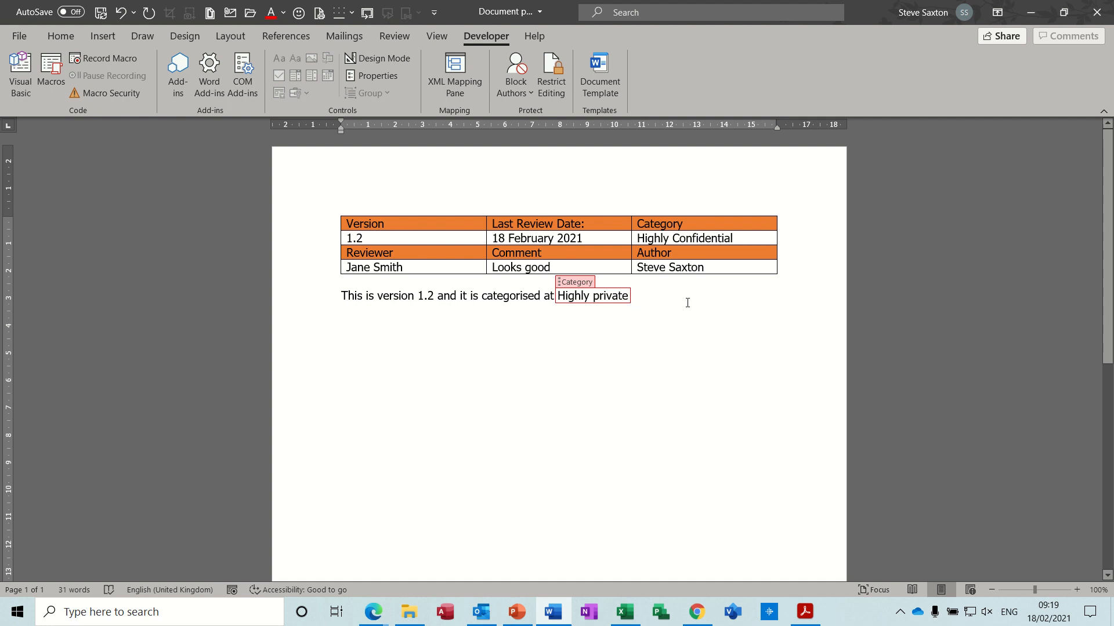
left_click(688, 302)
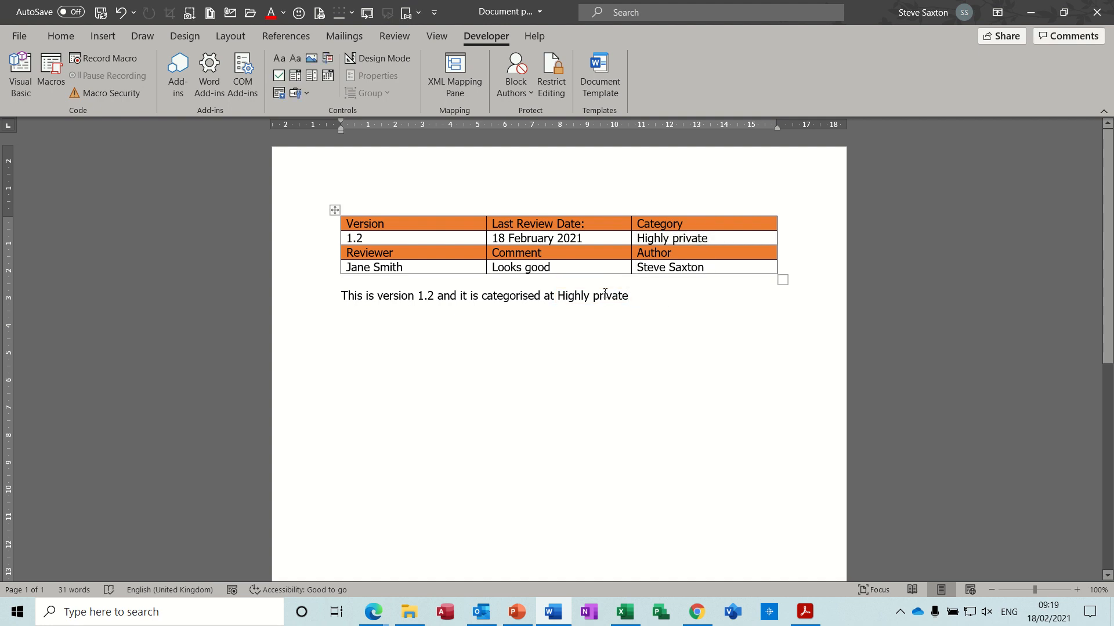
key("ctrl+z")
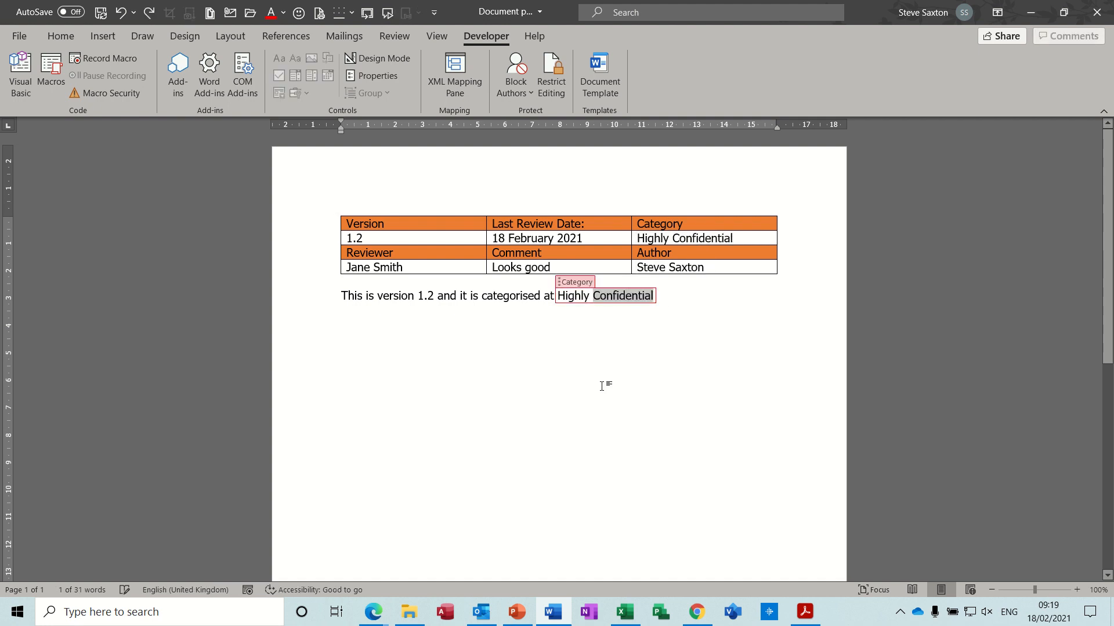
left_click(664, 317)
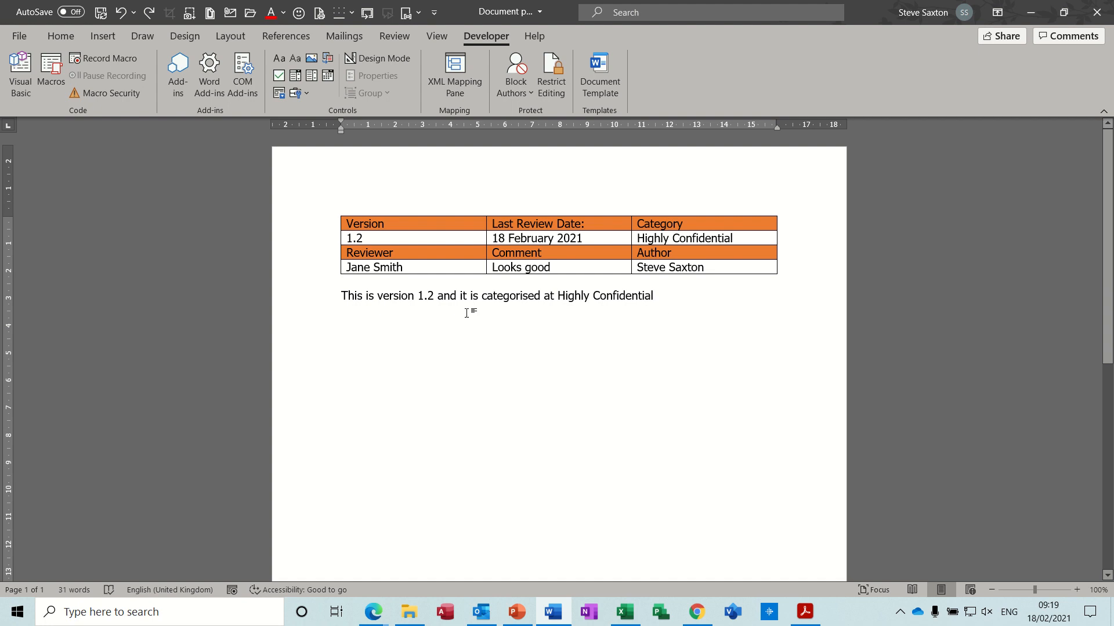
- Show all document properties in the file information and set the Status to 1.3
left_click(20, 37)
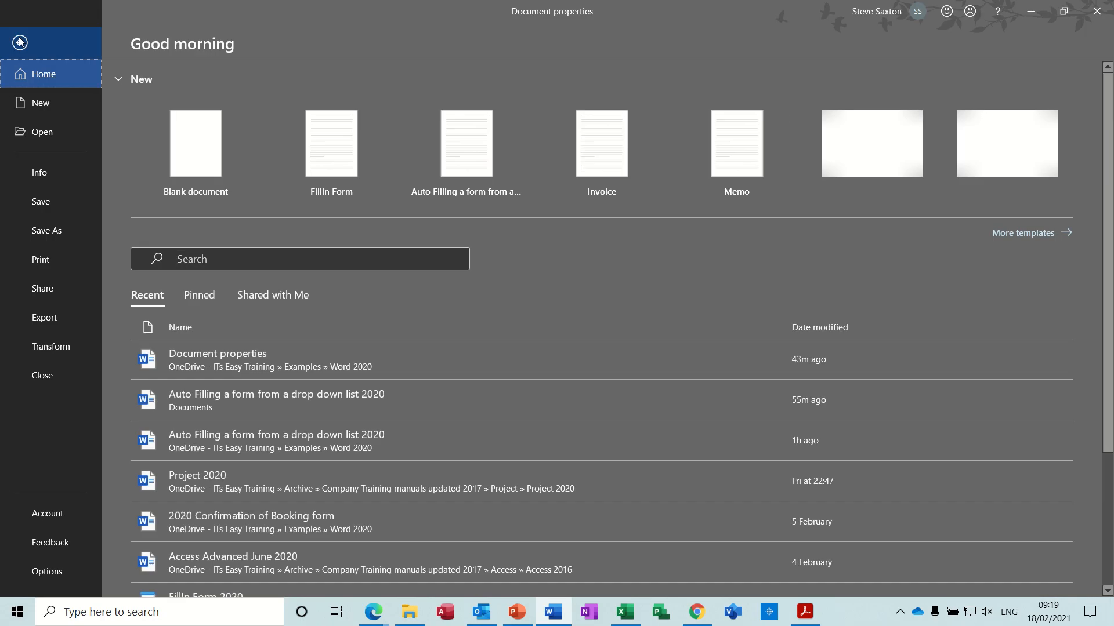
left_click(40, 173)
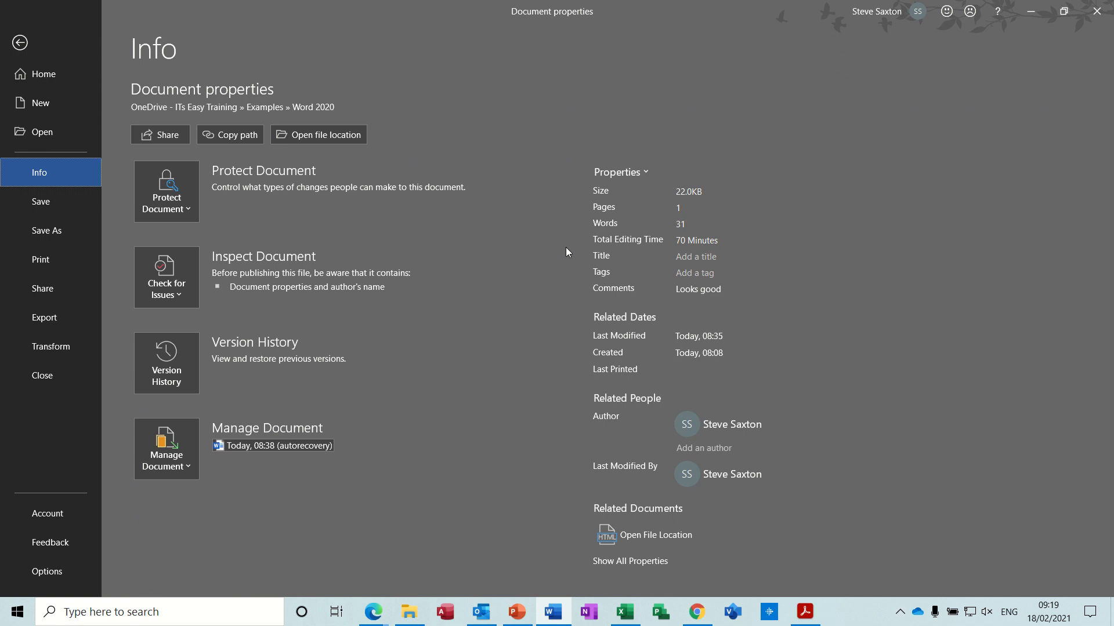
left_click(631, 561)
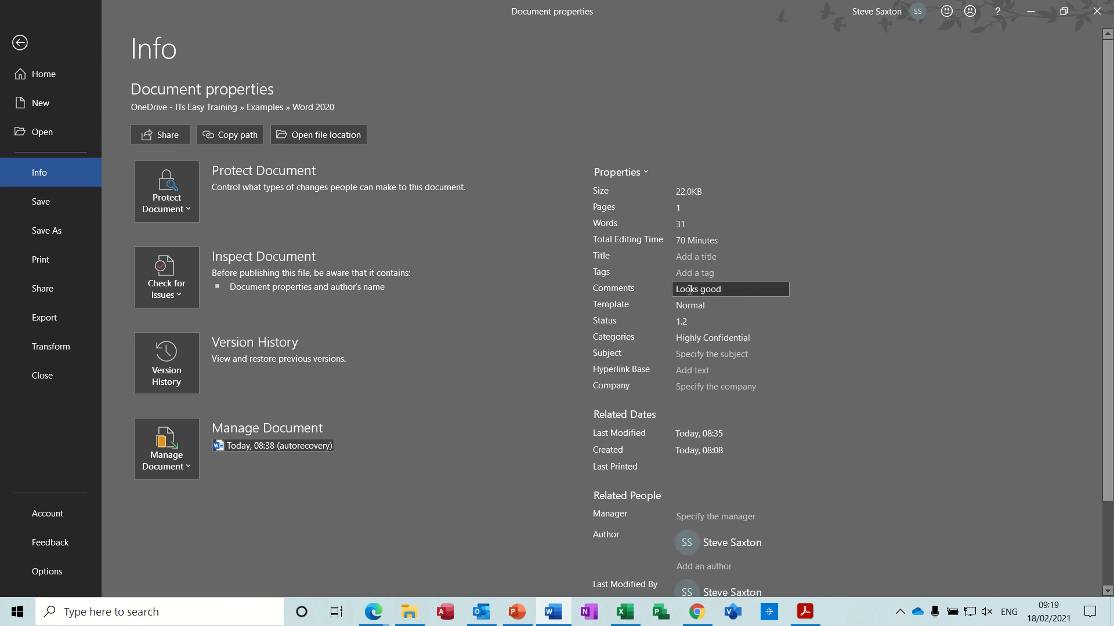
left_click(683, 324)
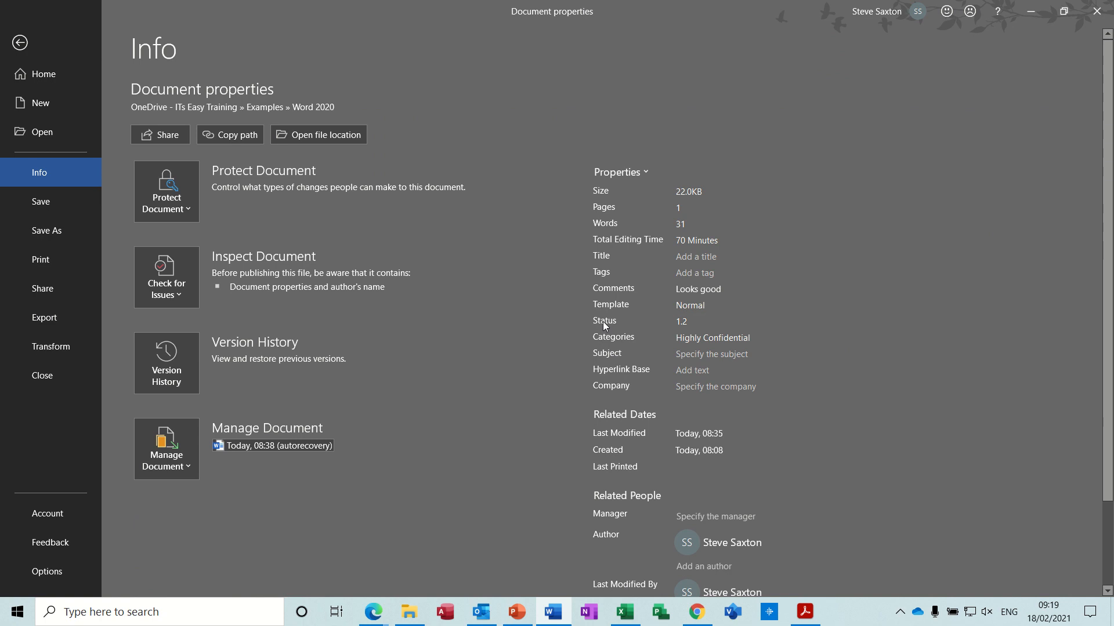
left_click(684, 323)
double_click(688, 323)
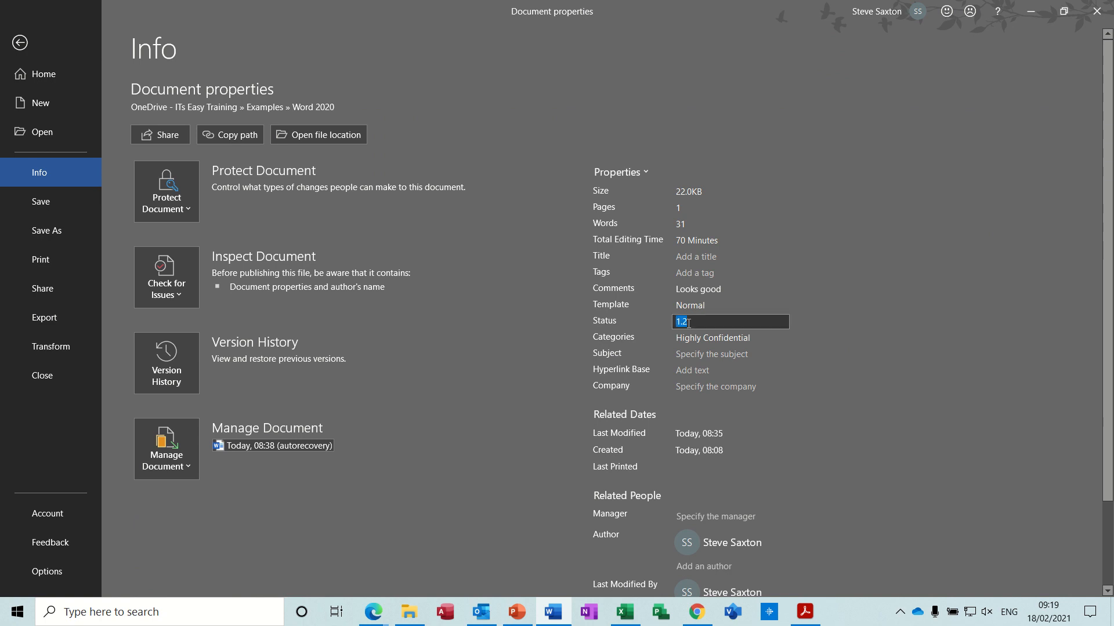
type("1")
- Set the Categories property to Confidential by removing the word "Highly"
triple_click(688, 337)
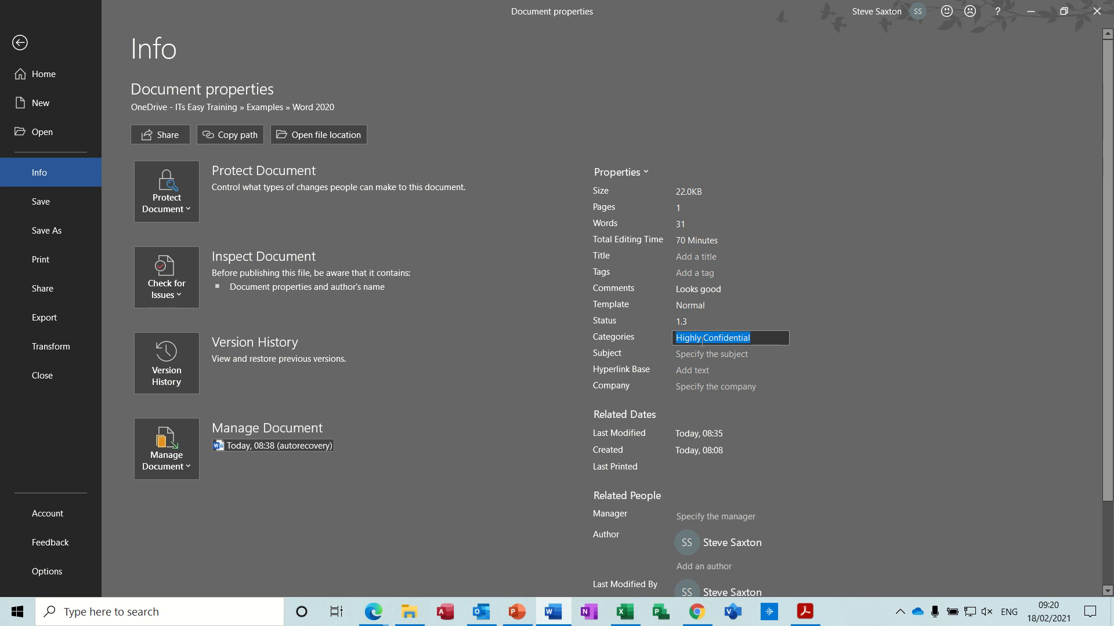
left_click(703, 339)
key("BackSpace")
key("BackSpace")
key("BackSpace")
key("BackSpace")
key("BackSpace")
key("BackSpace")
key("BackSpace")
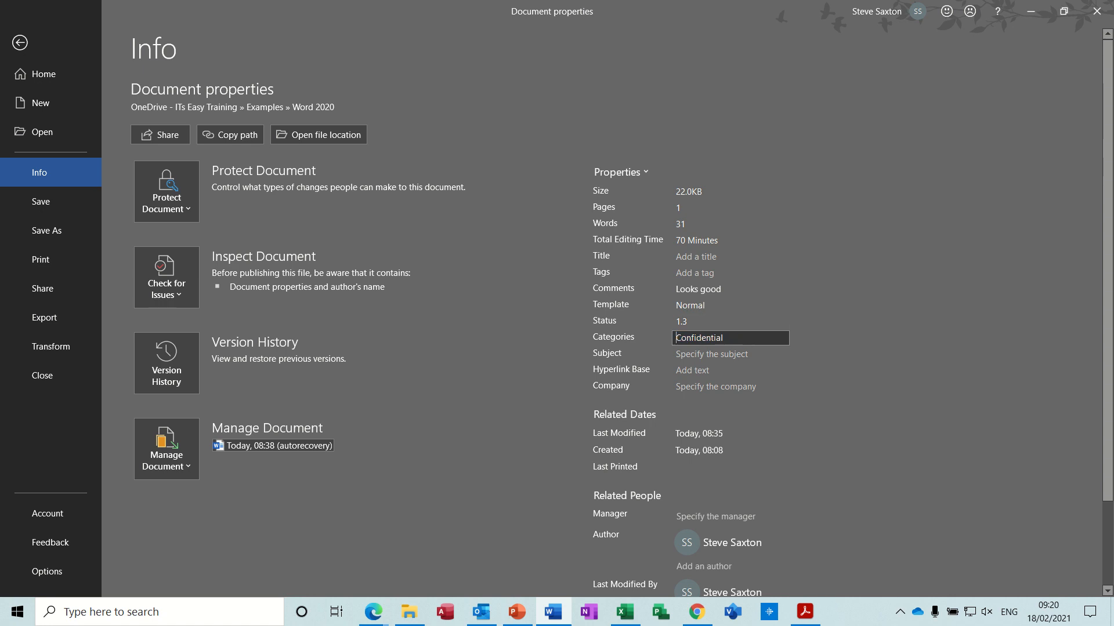
left_click(734, 355)
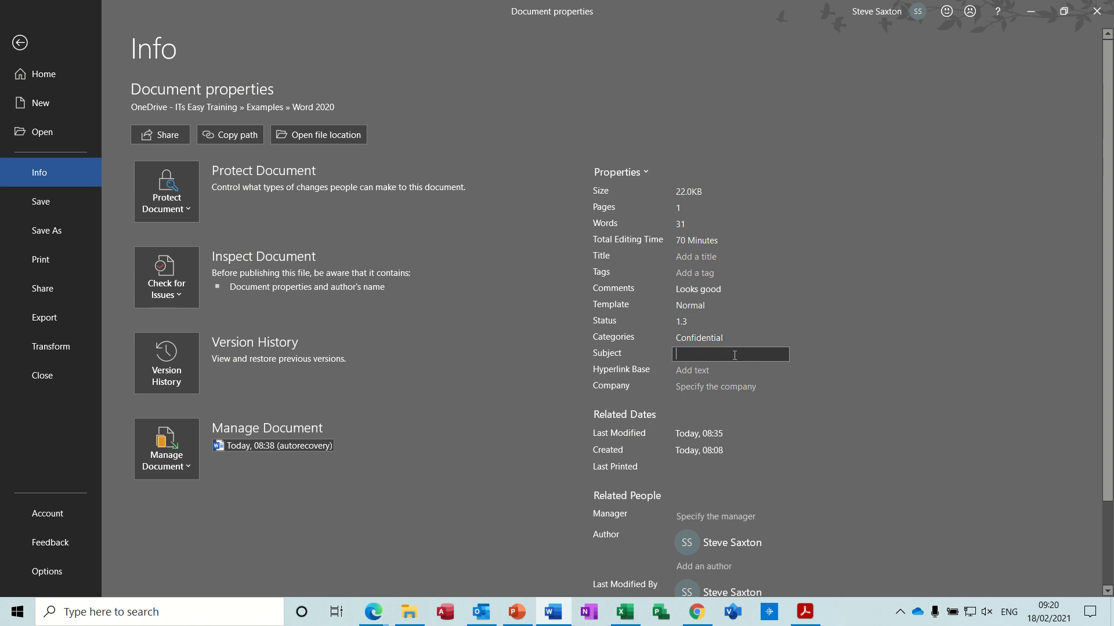
- Set the Comments property to "Looks Nice" and return to the document
left_click(708, 290)
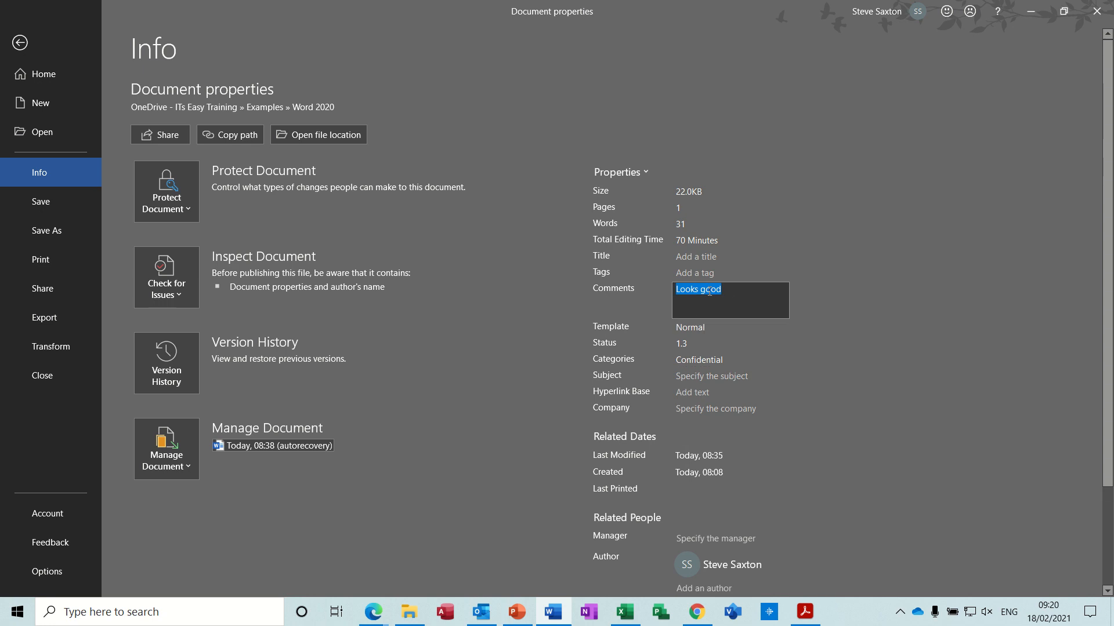
double_click(709, 290)
type("Nice")
left_click(20, 43)
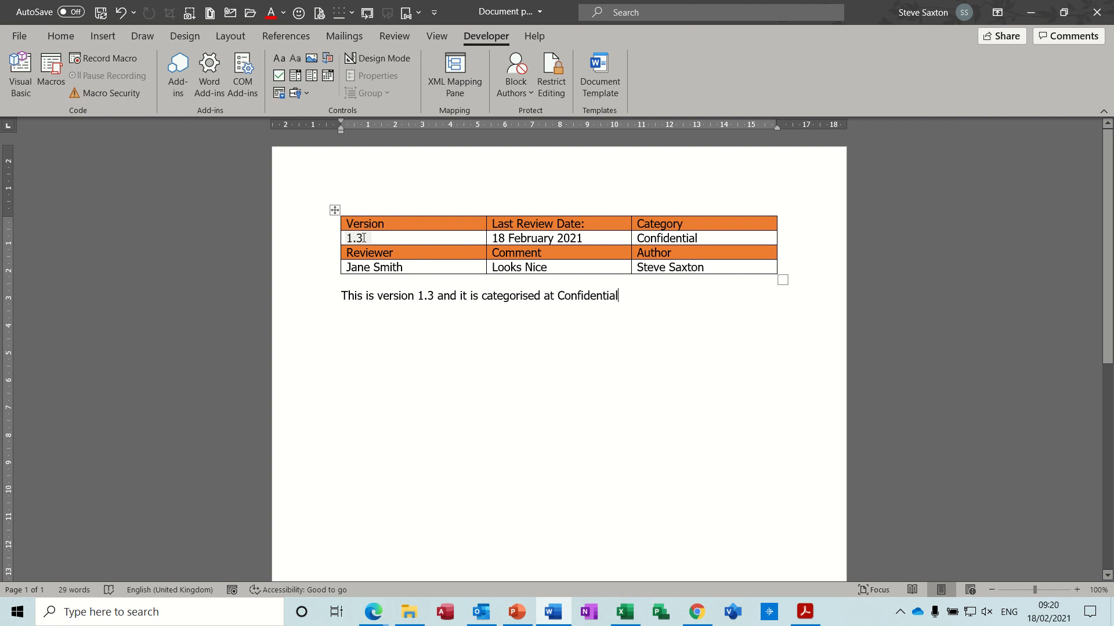
- Add a custom property named Test with type Text and value Today in the document's advanced properties
left_click(18, 35)
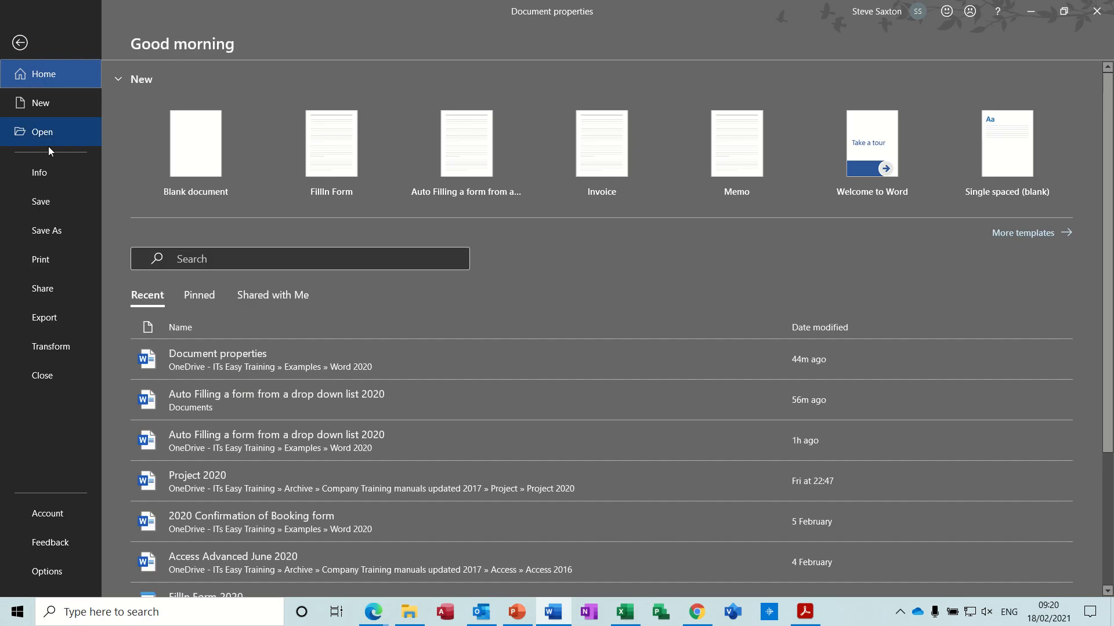
left_click(44, 172)
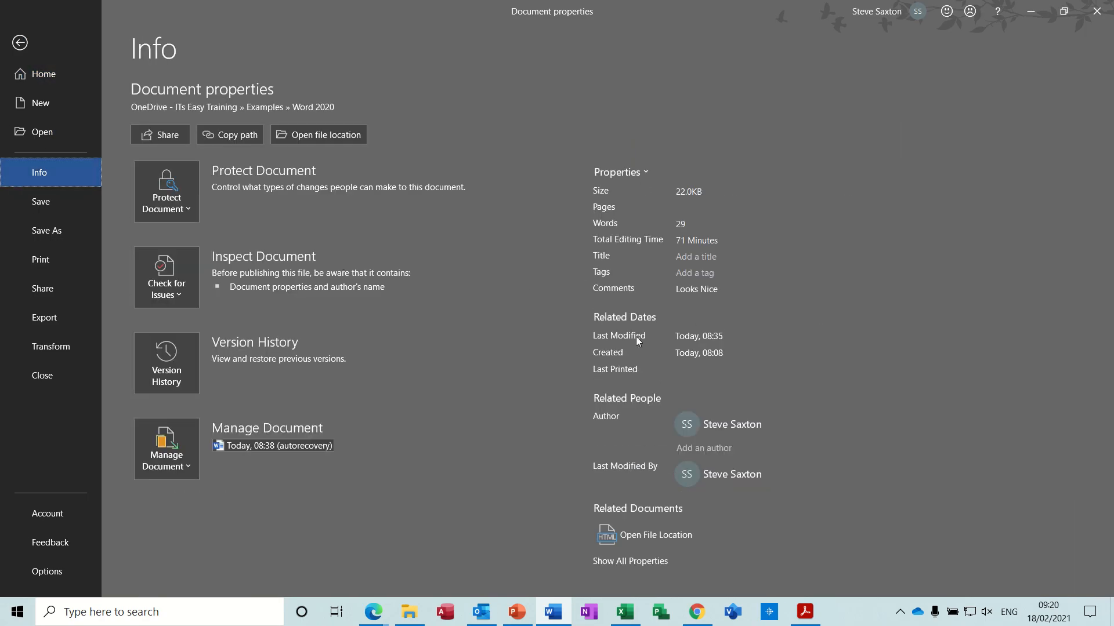
left_click(646, 173)
left_click(678, 209)
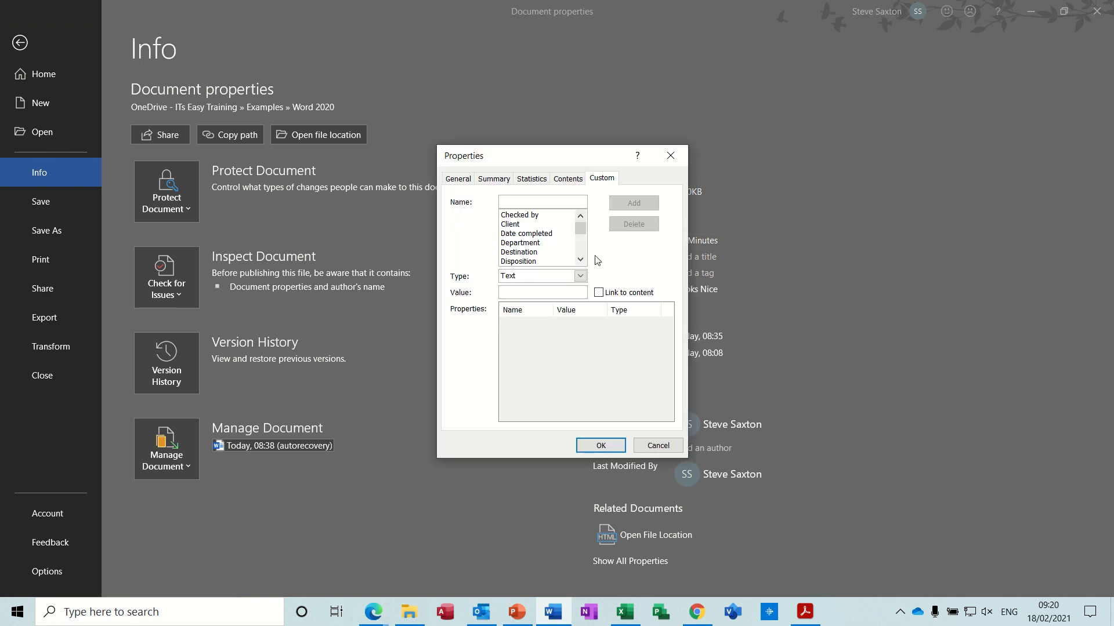
left_click(580, 276)
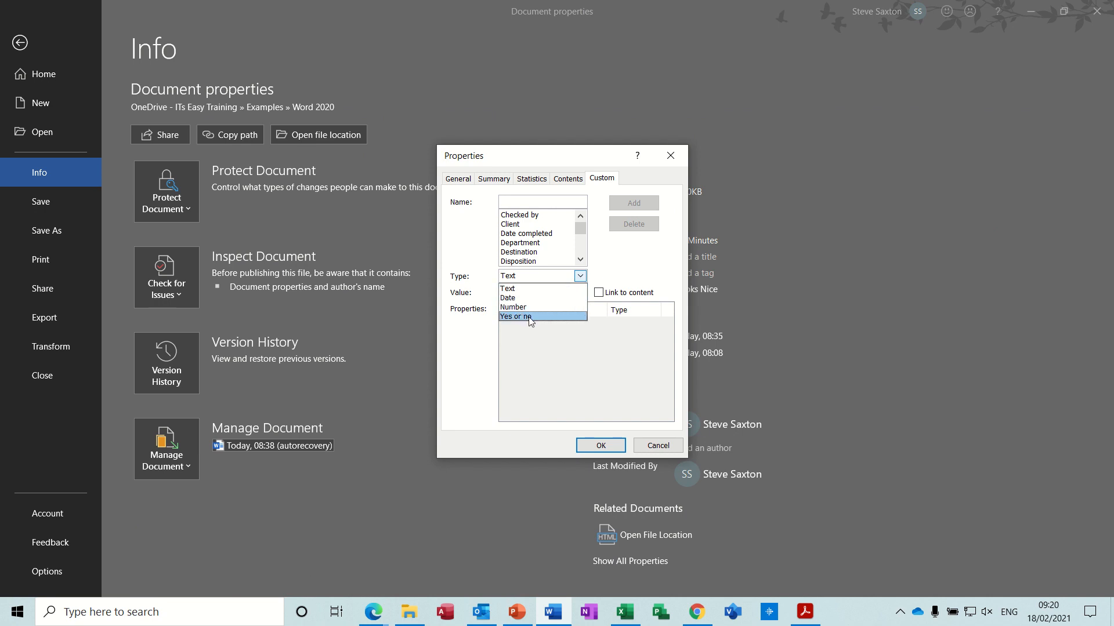
left_click(526, 203)
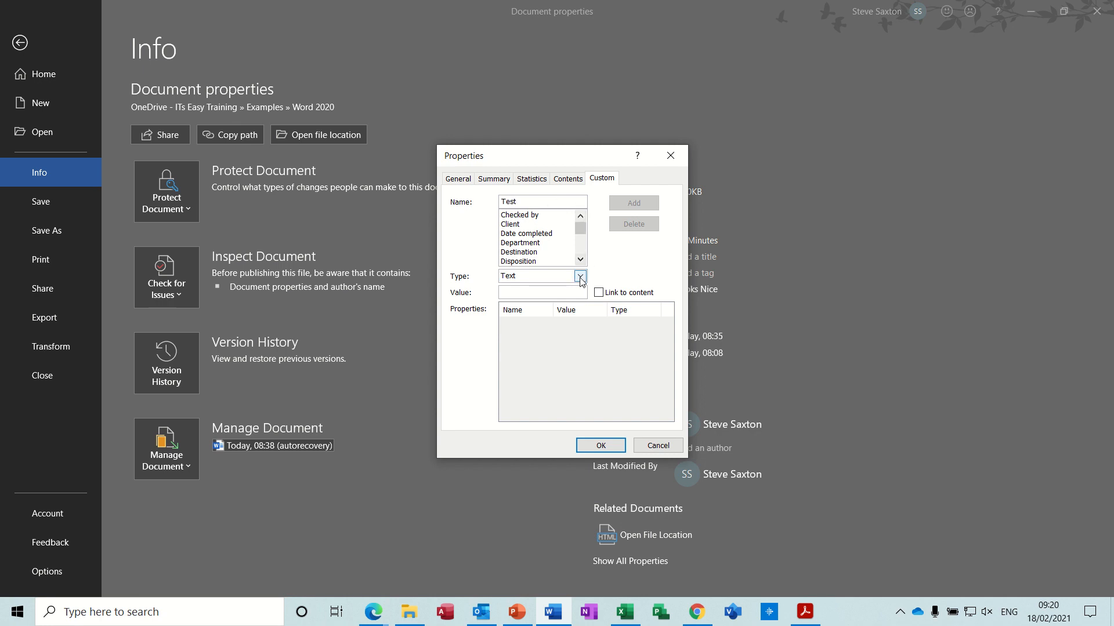
left_click(545, 291)
type("T")
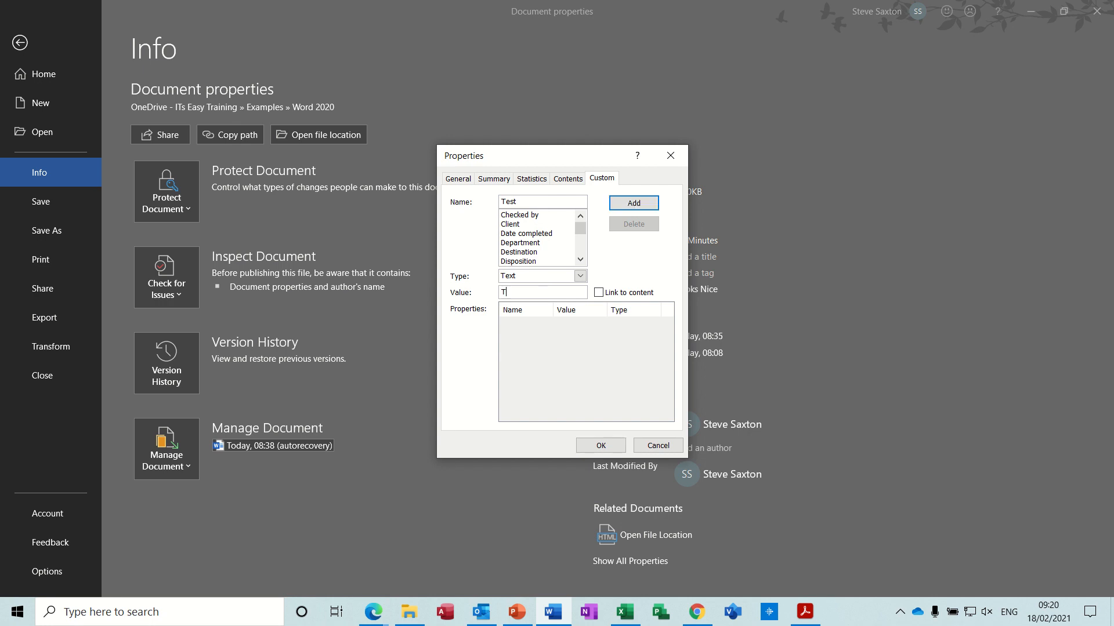
type("oday")
left_click(633, 204)
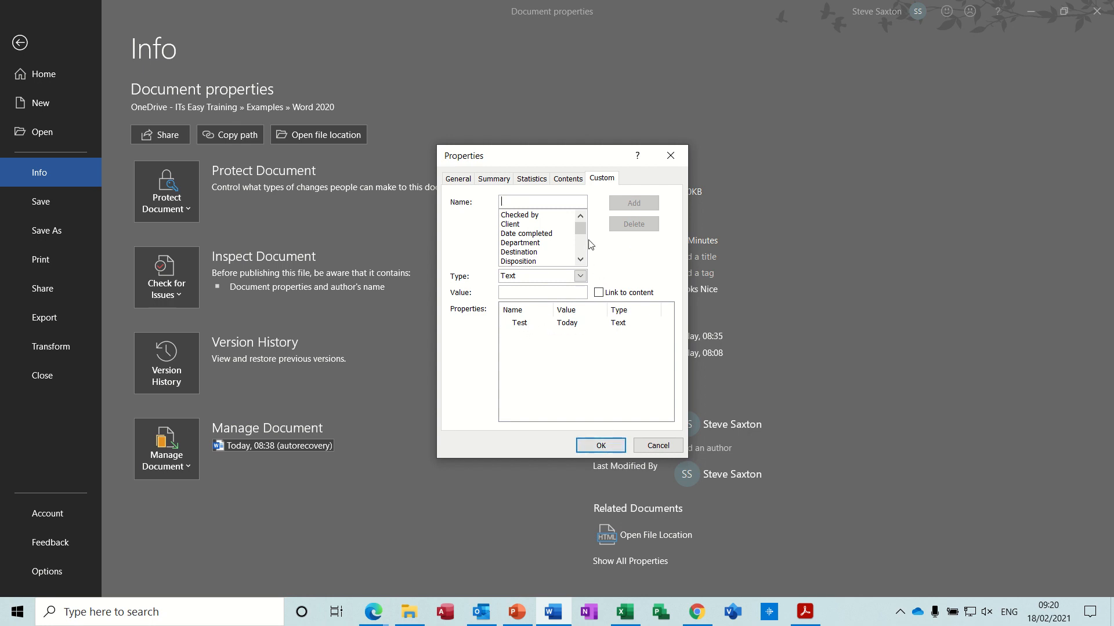
- Review the Contents, Statistics and Summary information of the document and accept the advanced property changes
mouse_move(583, 232)
left_mouse_down()
mouse_move(582, 255)
mouse_move(584, 229)
left_mouse_up()
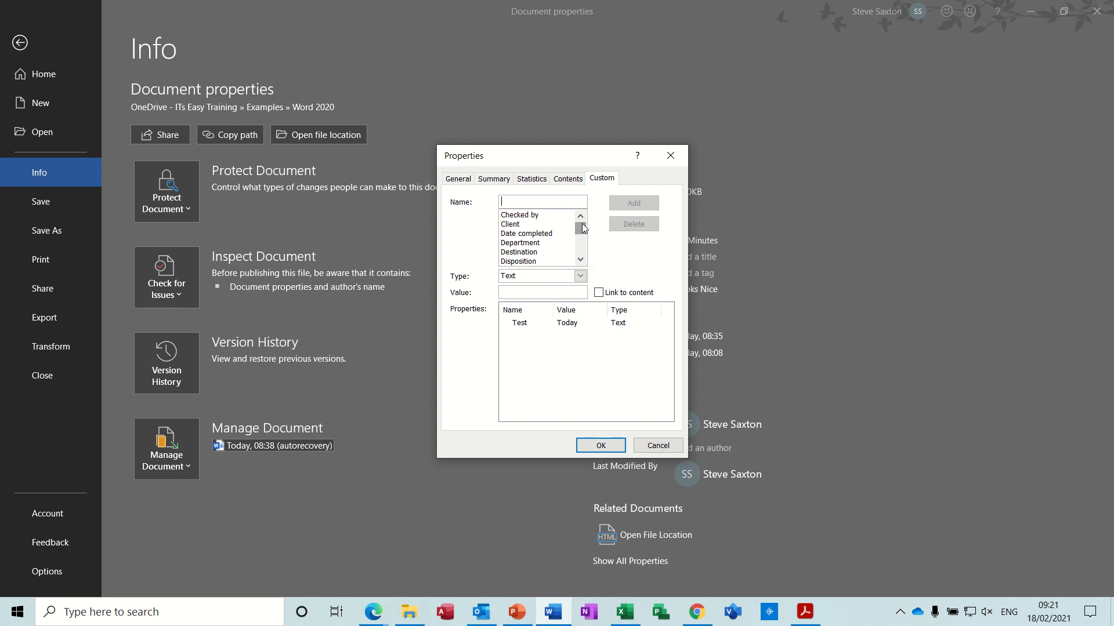
left_click(567, 179)
left_click(532, 181)
left_click(496, 181)
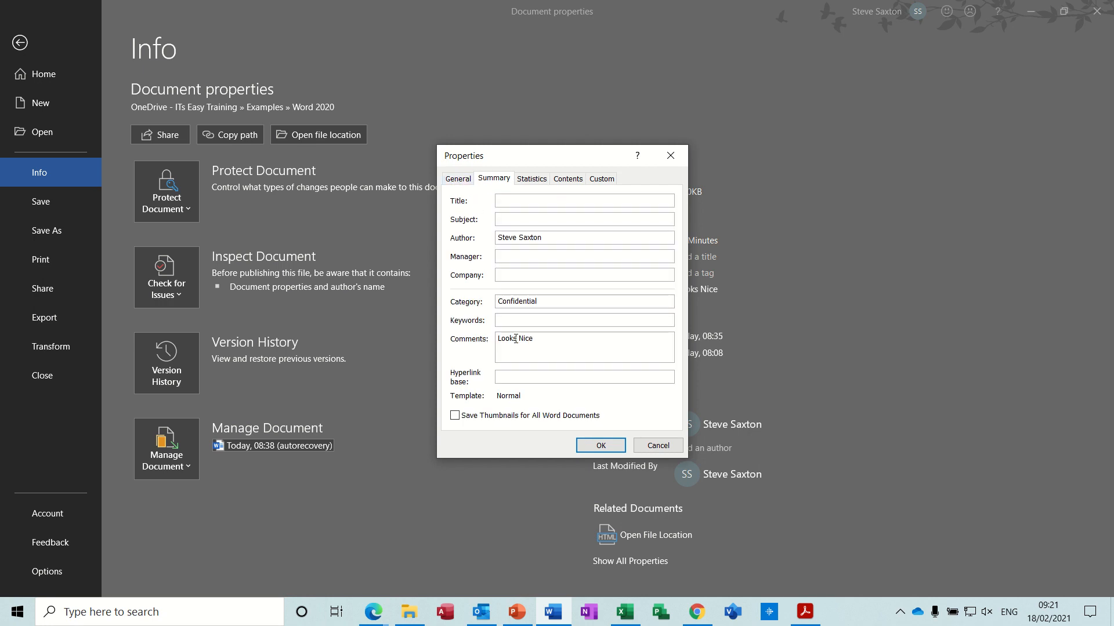
left_click(600, 447)
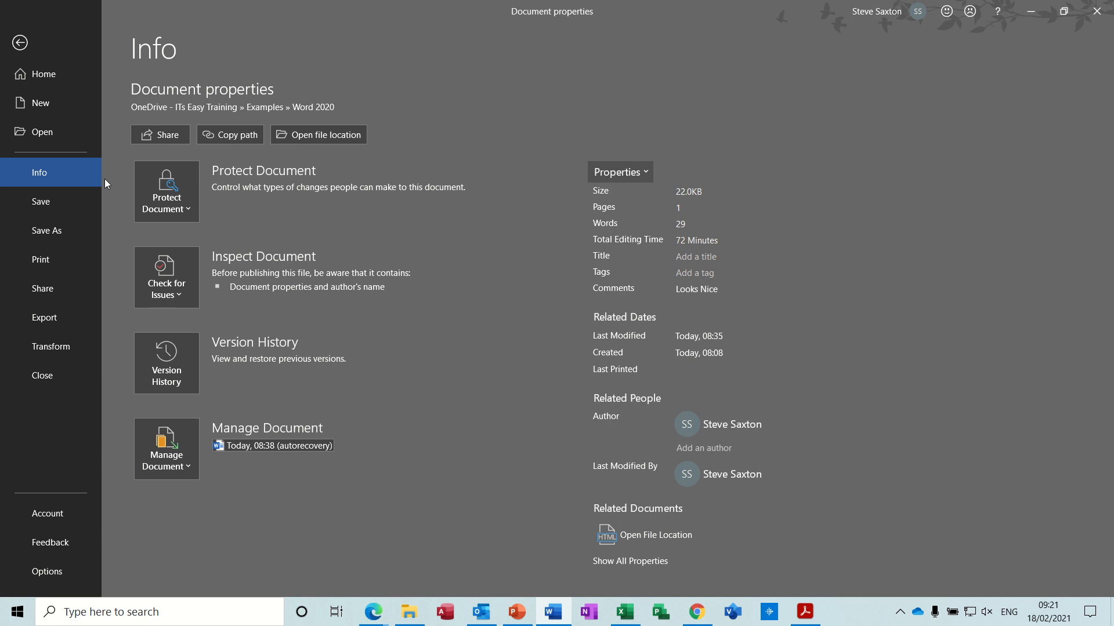
- Return to the document and insert a DocProperty field for the Test property on a new line below the version sentence
left_click(19, 44)
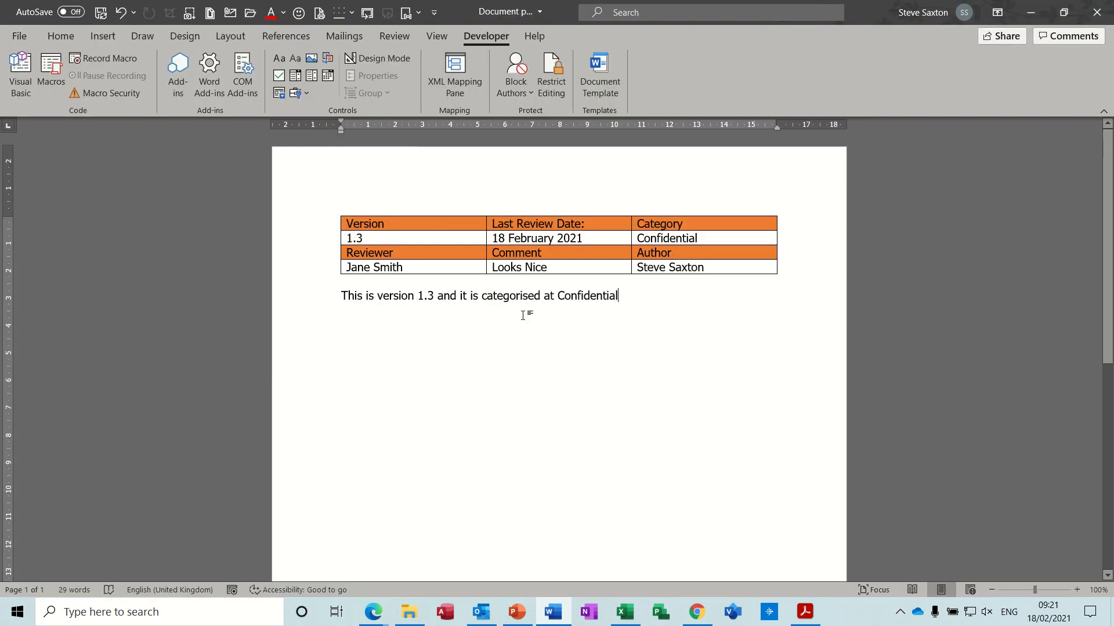
key("Return")
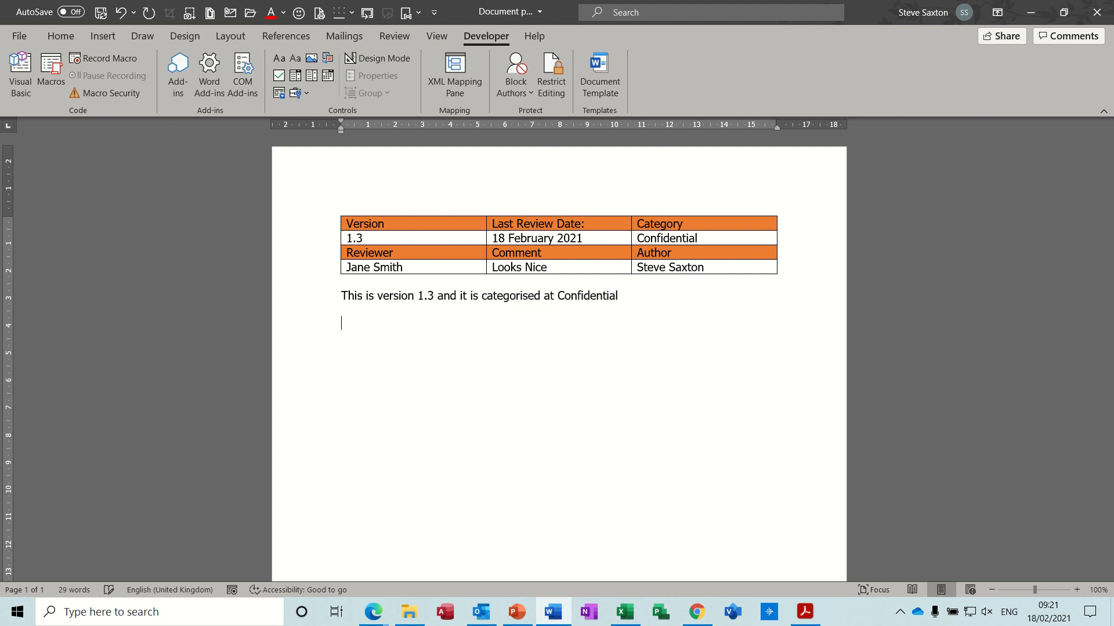
left_click(106, 36)
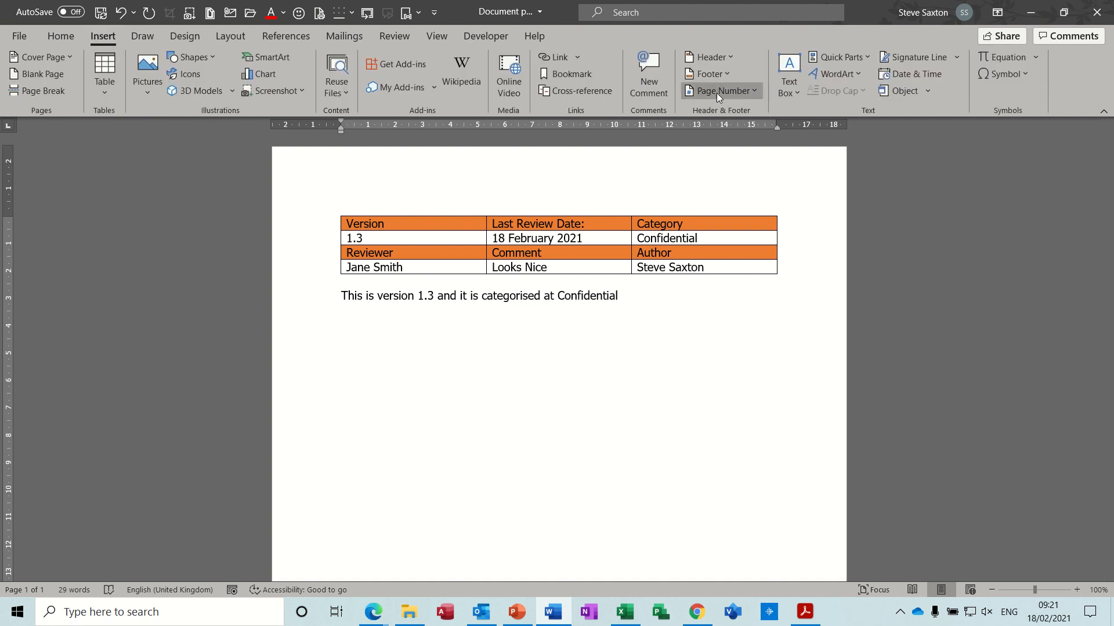
left_click(865, 58)
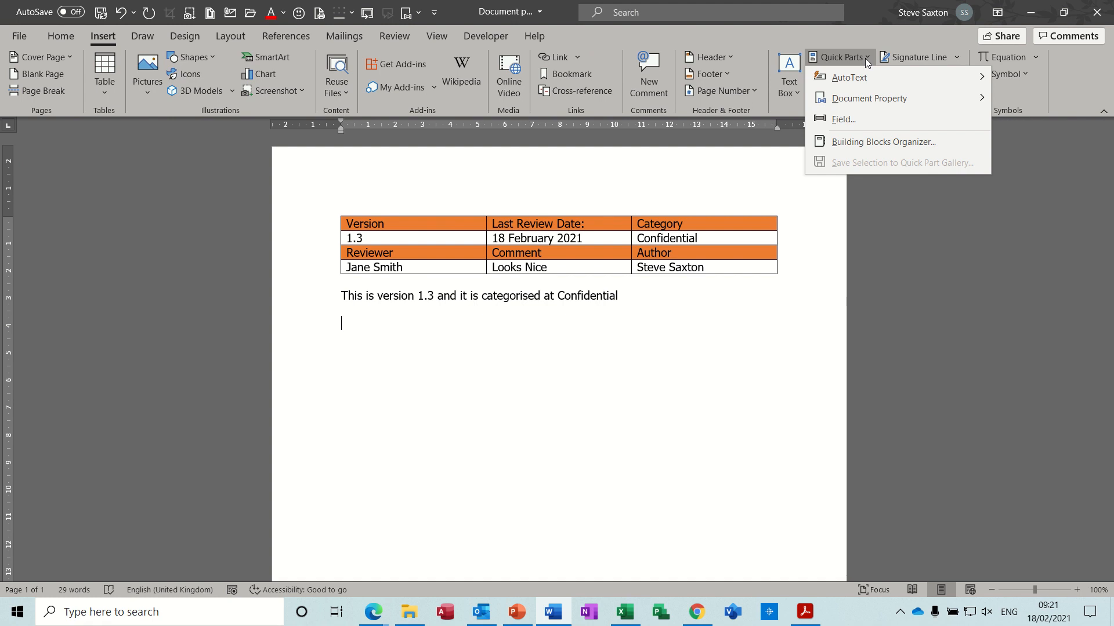
mouse_move(895, 99)
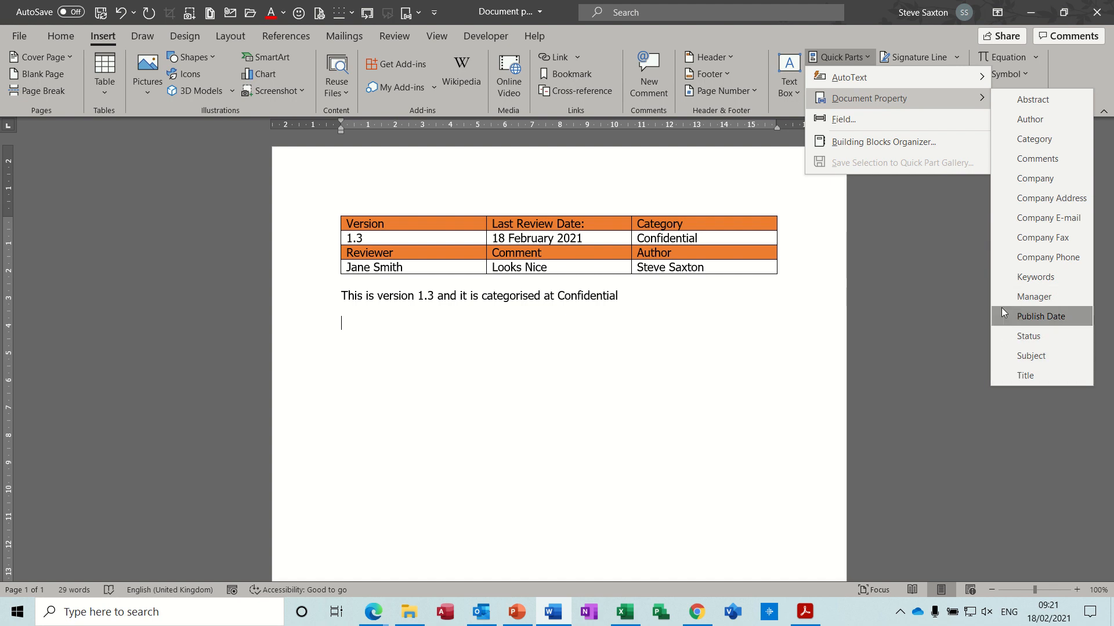
left_click(849, 118)
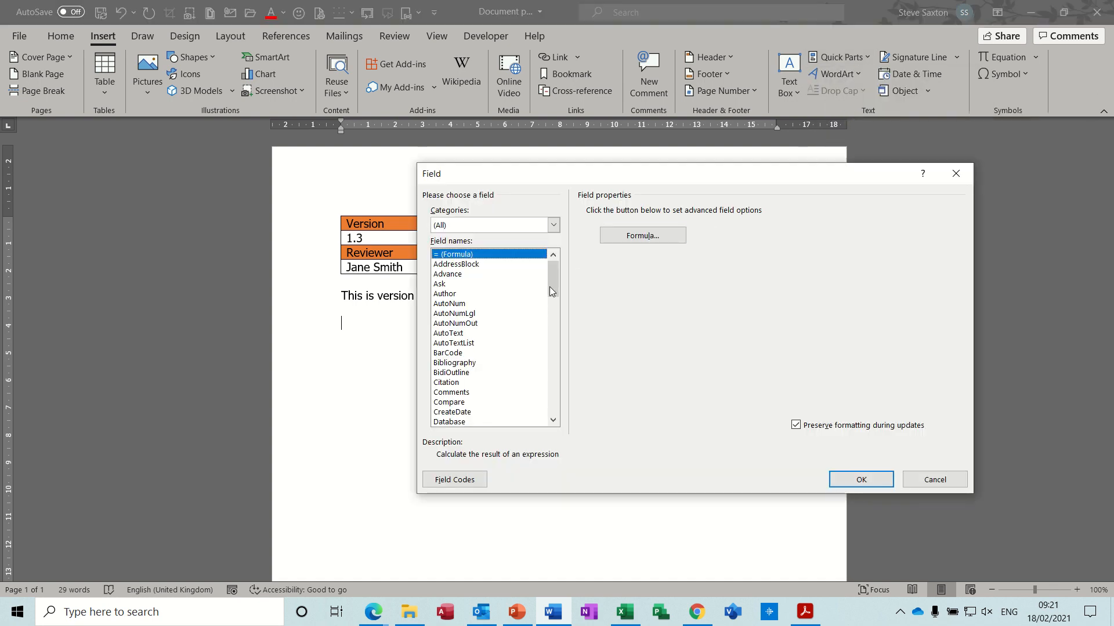
left_click_drag(554, 274, 556, 291)
left_click(466, 343)
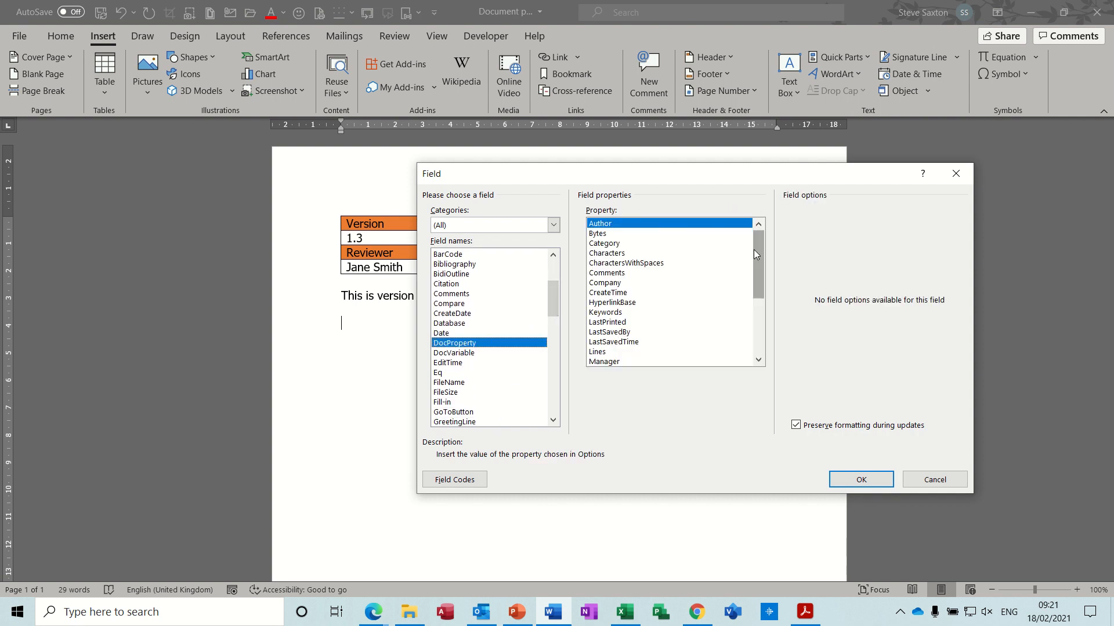
left_click_drag(759, 259, 758, 348)
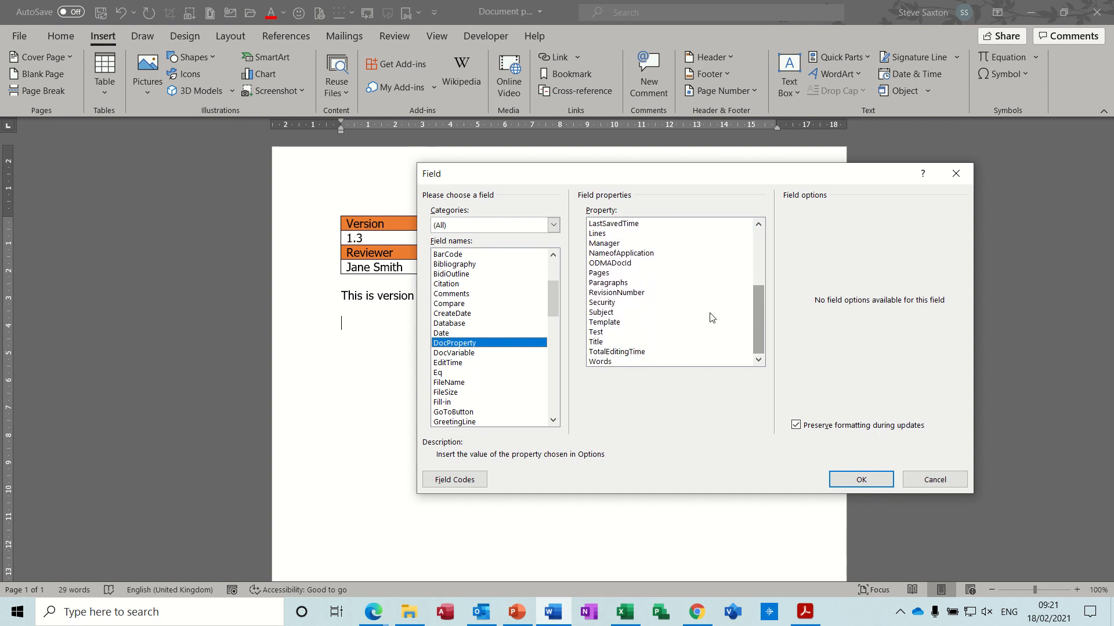
left_click(599, 336)
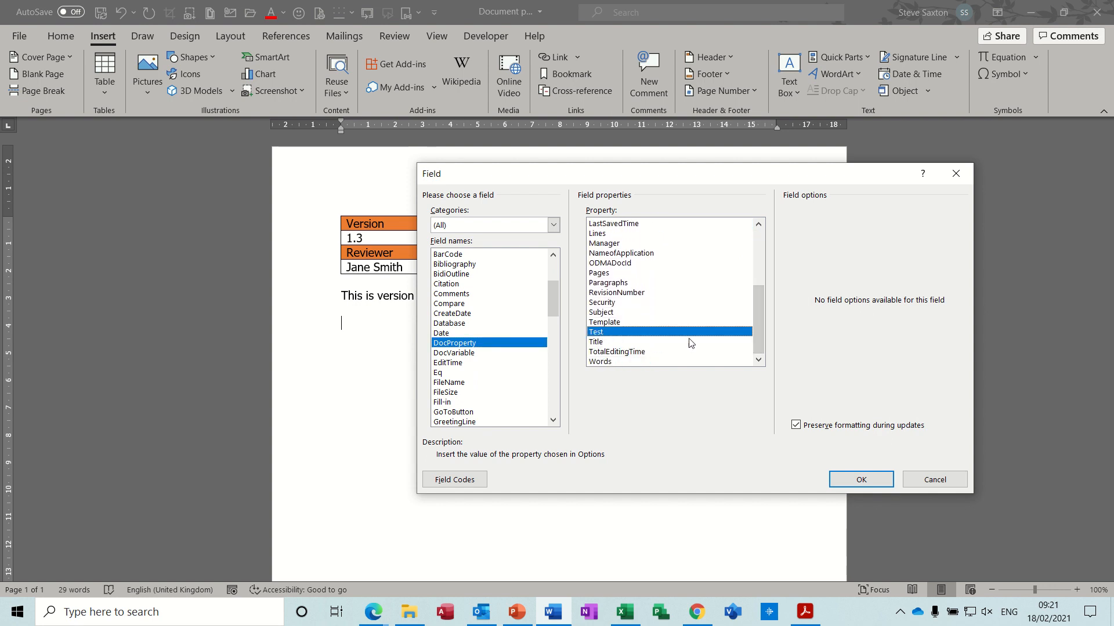
left_click(843, 480)
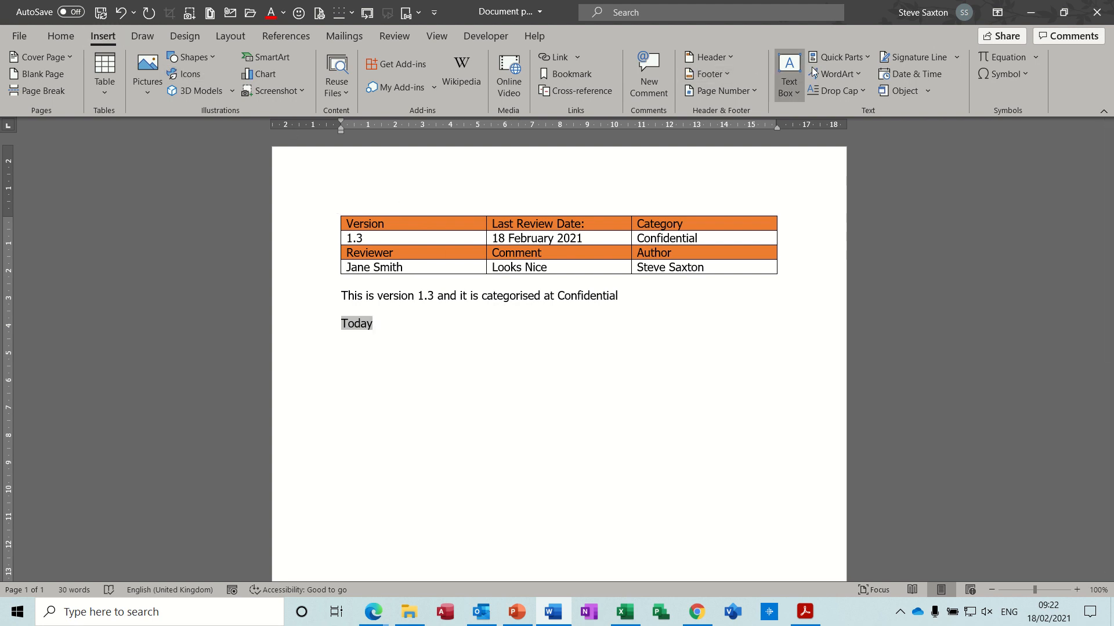
- Examine the list of built-in document properties available for insertion and its quick-access shortcut
left_click(867, 61)
mouse_move(892, 92)
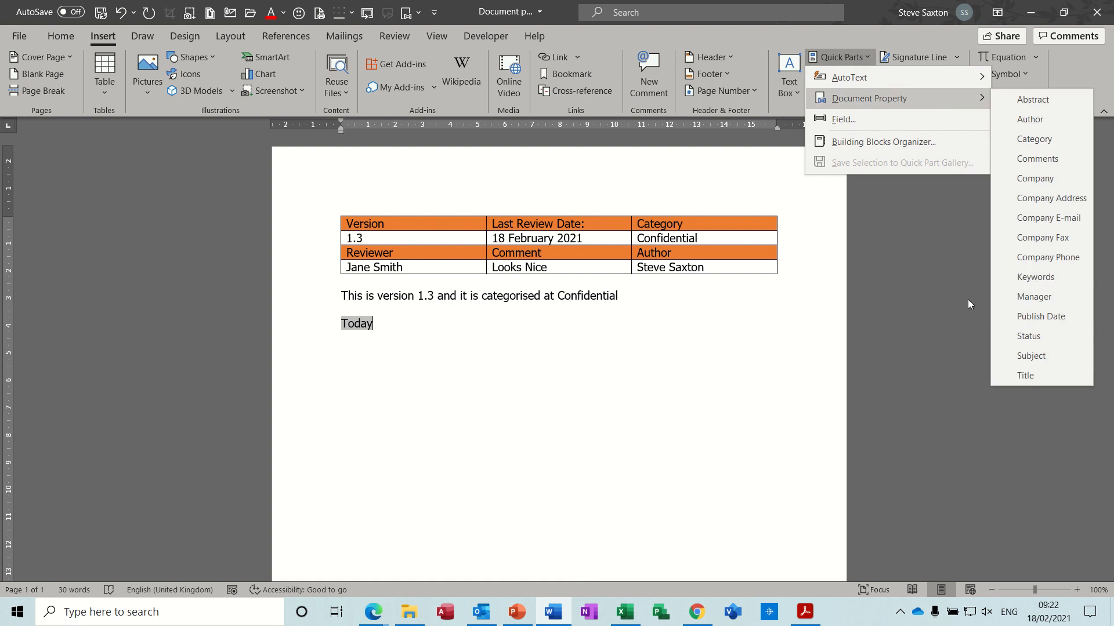
right_click(856, 99)
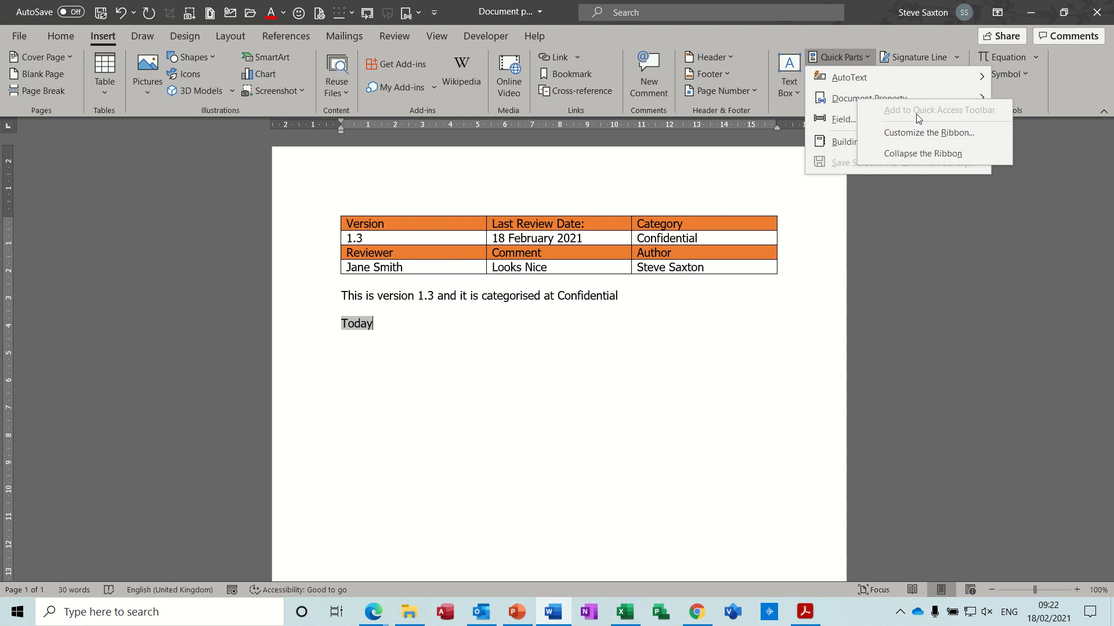
left_click(419, 14)
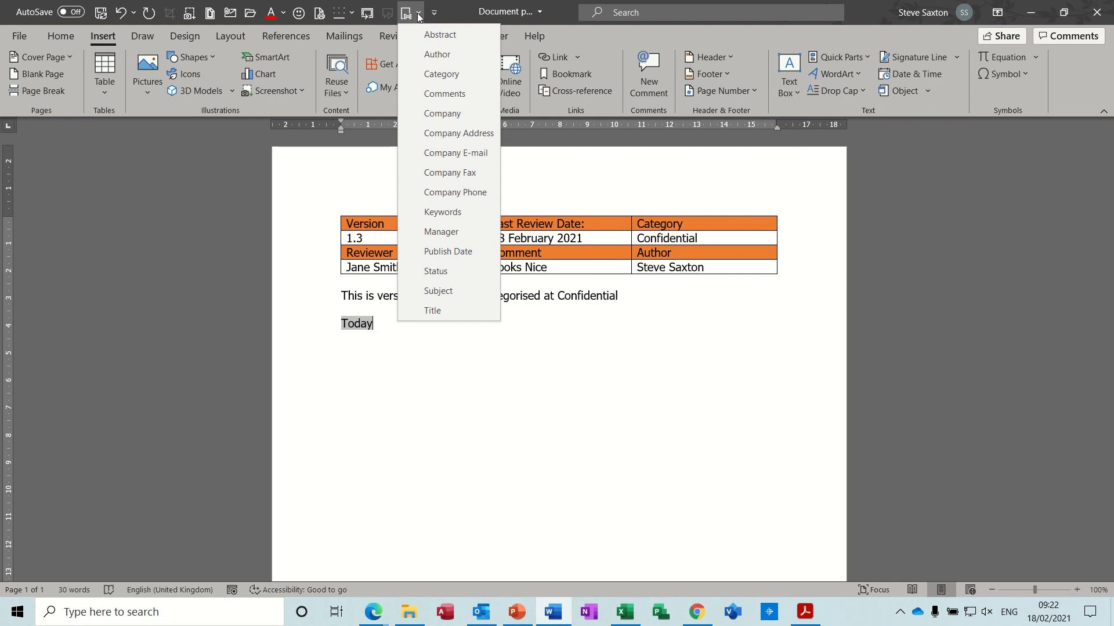
left_click(419, 17)
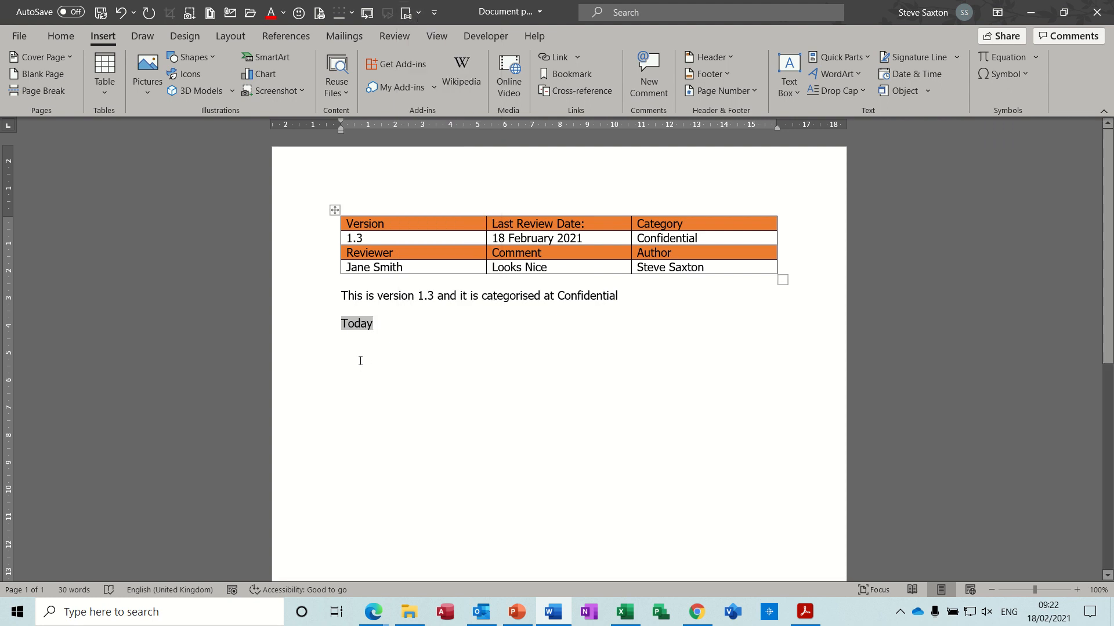
- Delete the inserted Test property field from the line below the version sentence
left_click(398, 323)
left_click(306, 320)
key("Delete")
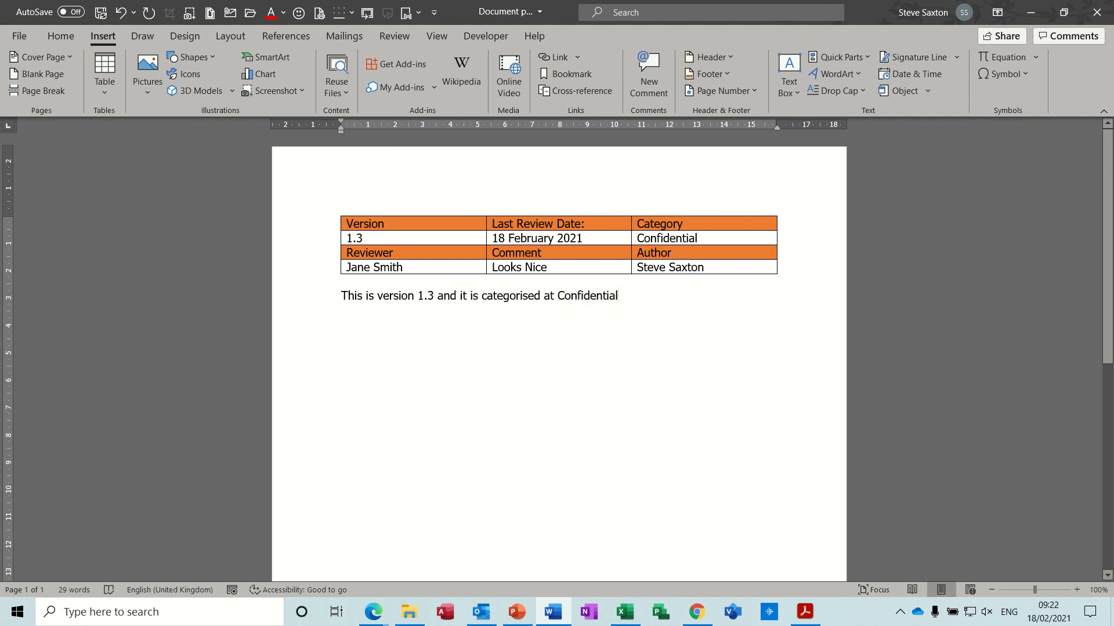
- Insert a table with three columns and four rows below the version sentence
key("Return")
left_click(107, 93)
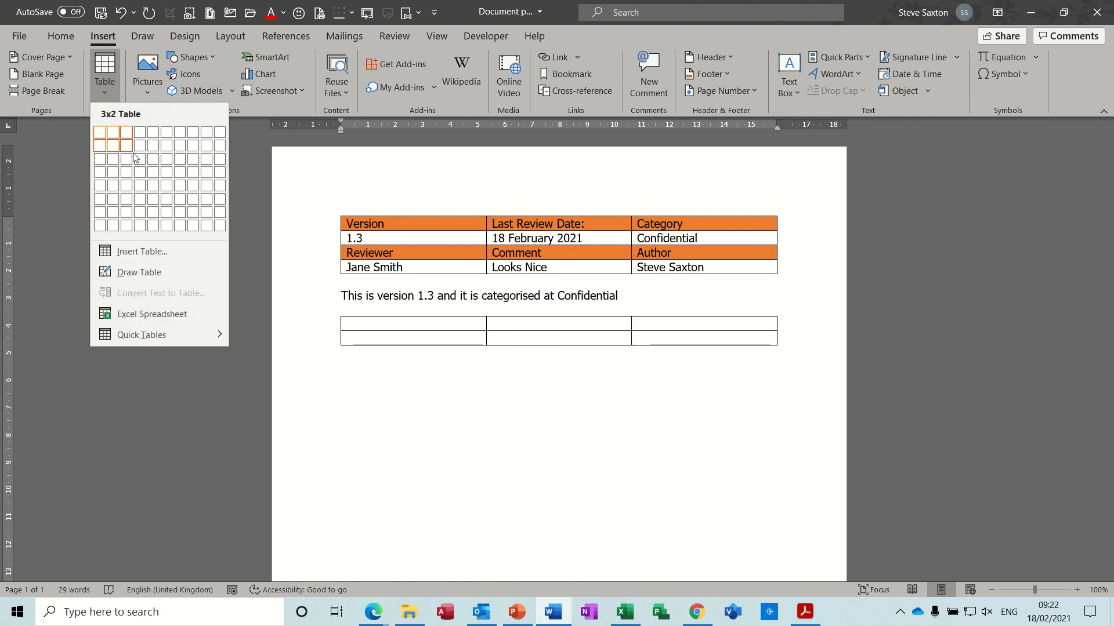
key("Escape")
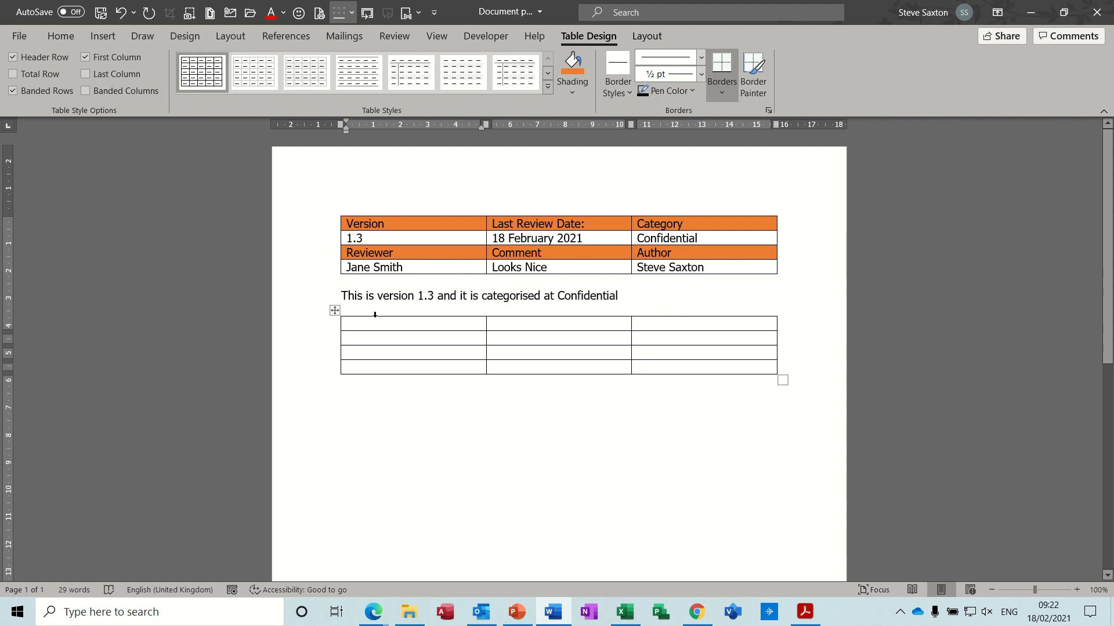
- Enter the headings Version, Last Review Date and Category in the first row of the new table
type("Version")
left_click(520, 327)
type("Last")
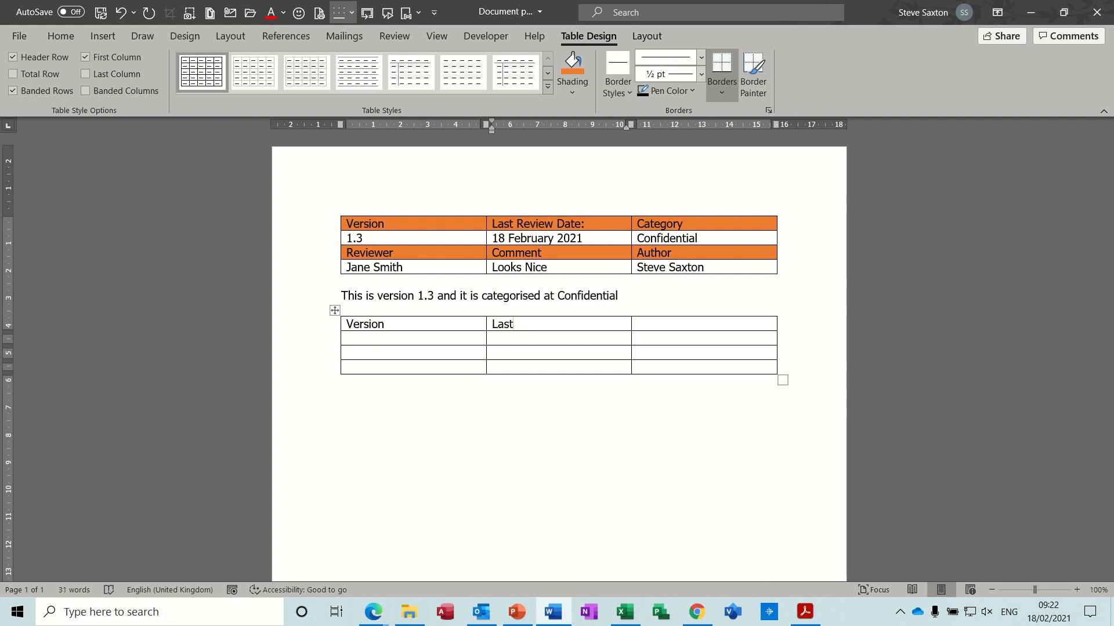
type(" Review Date")
key("Tab")
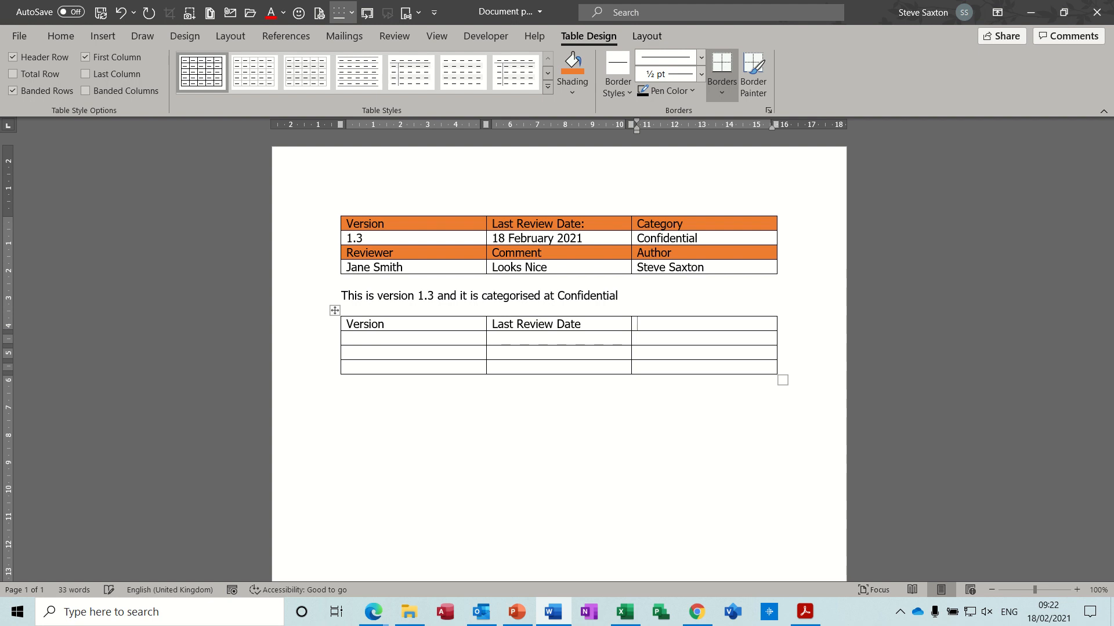
type("Category")
- Enter the headings Reviewer, Comments and Author in the third row of the new table
left_click(362, 354)
type("Revi")
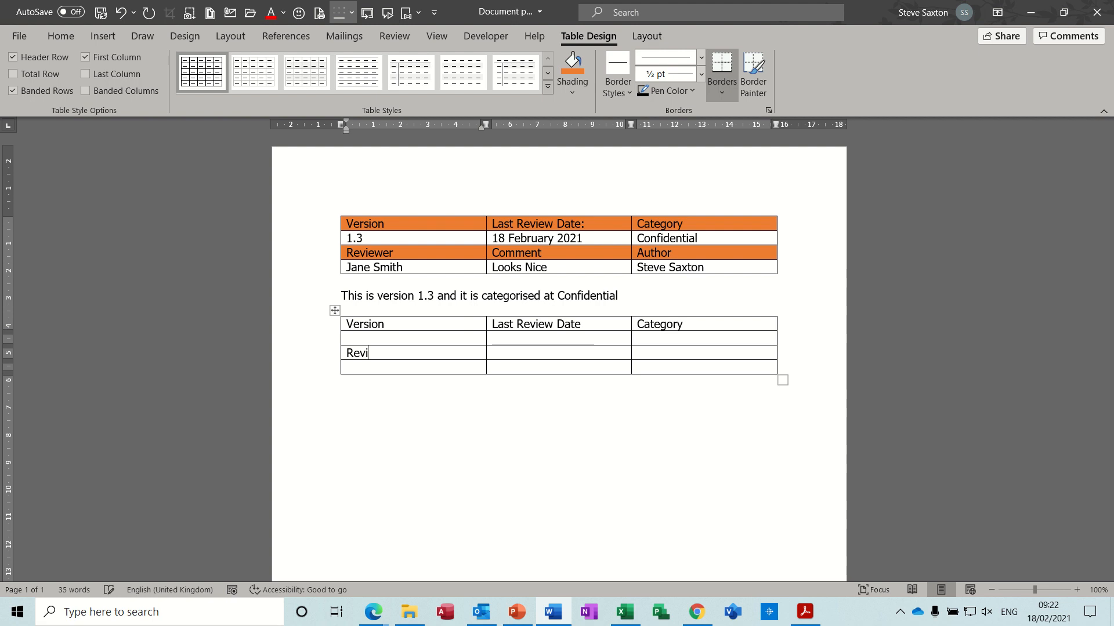
type("ewer")
left_click(513, 355)
type("Comments")
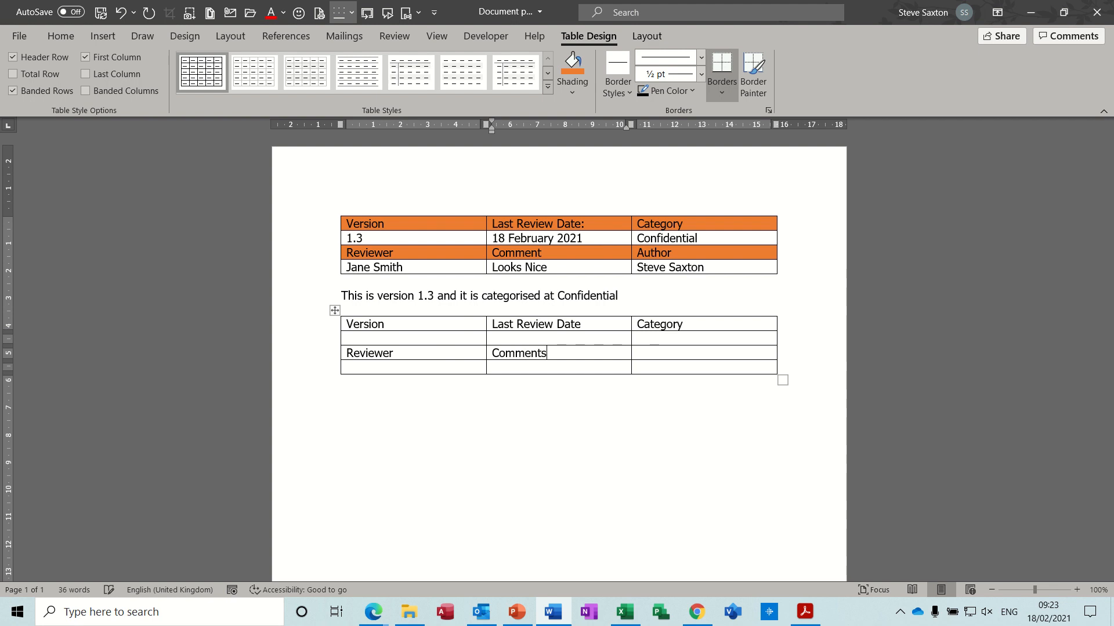
left_click(645, 356)
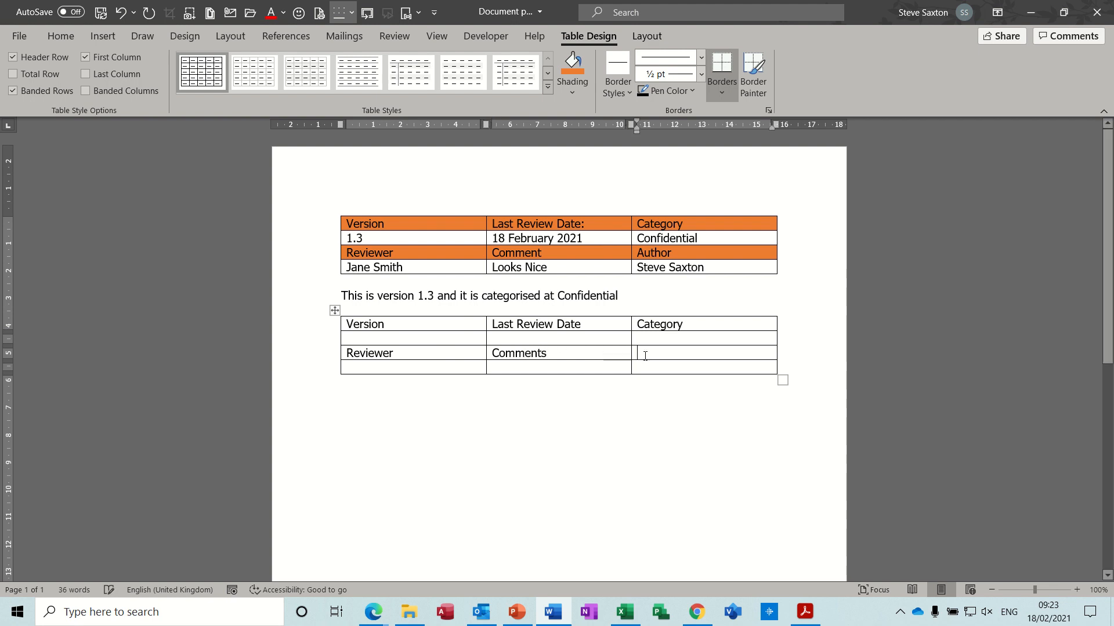
type("Author")
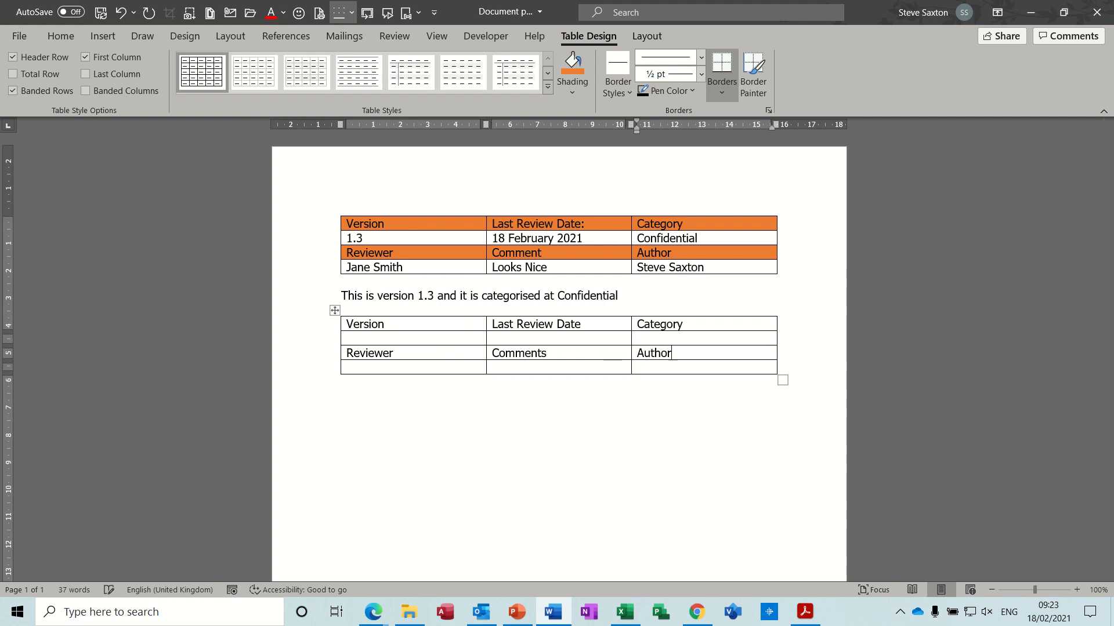
- Insert the Status document property in the cell below Version in the new table and set its value to 1.4
left_click(413, 339)
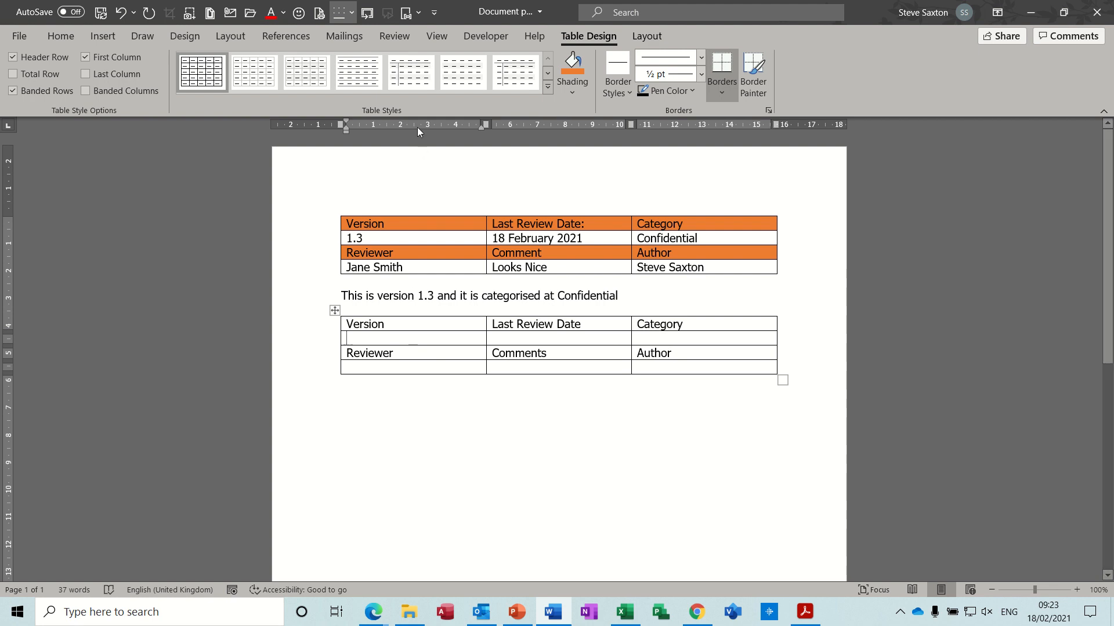
left_click(417, 16)
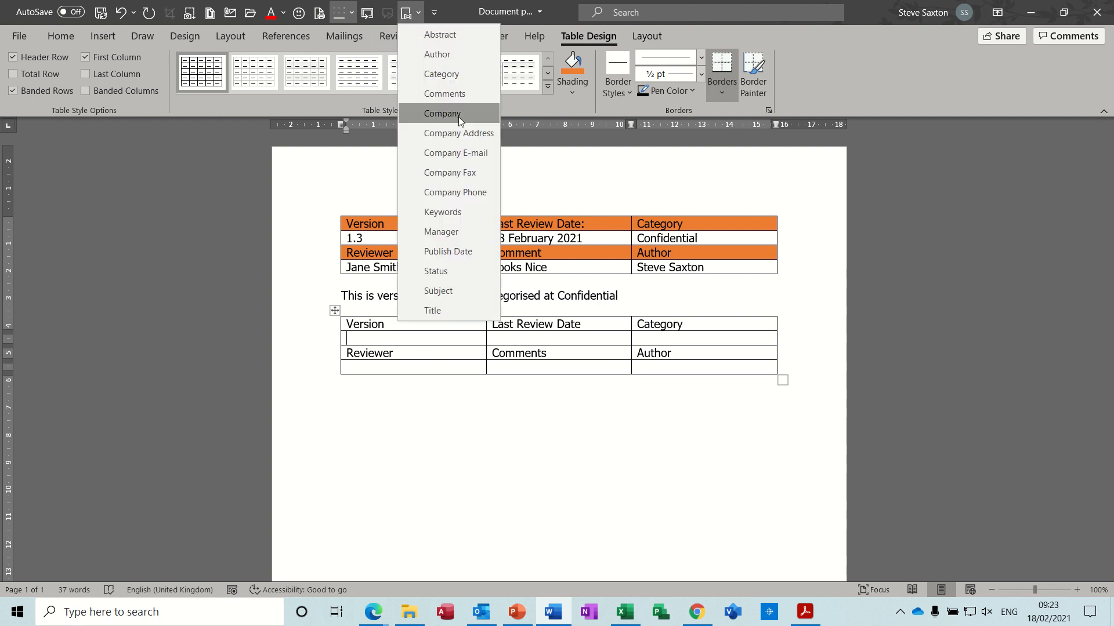
left_click(458, 270)
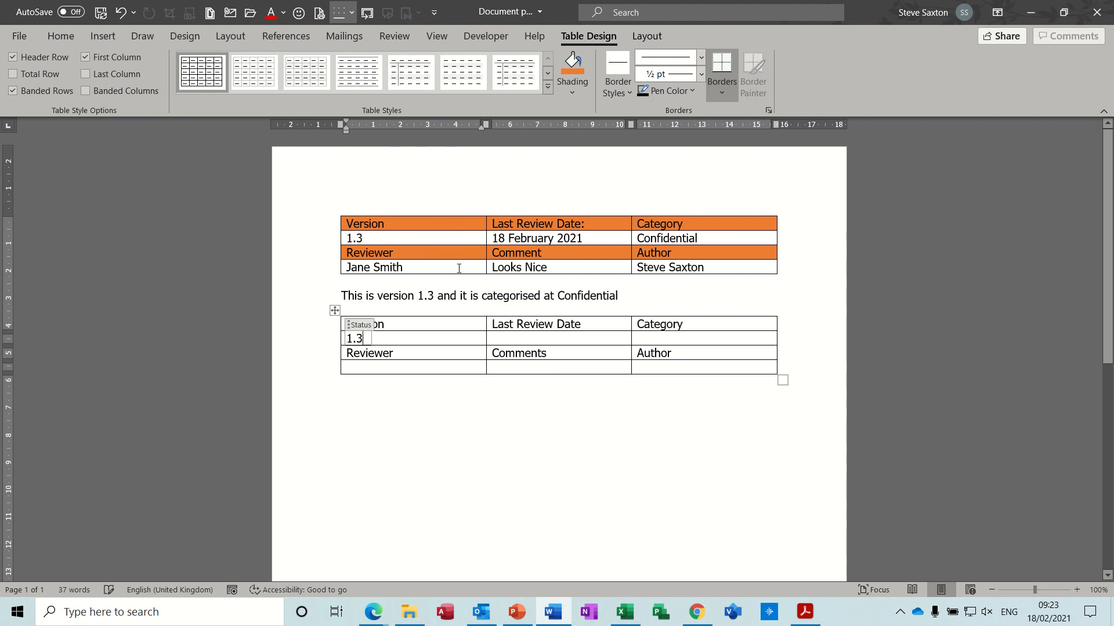
double_click(362, 338)
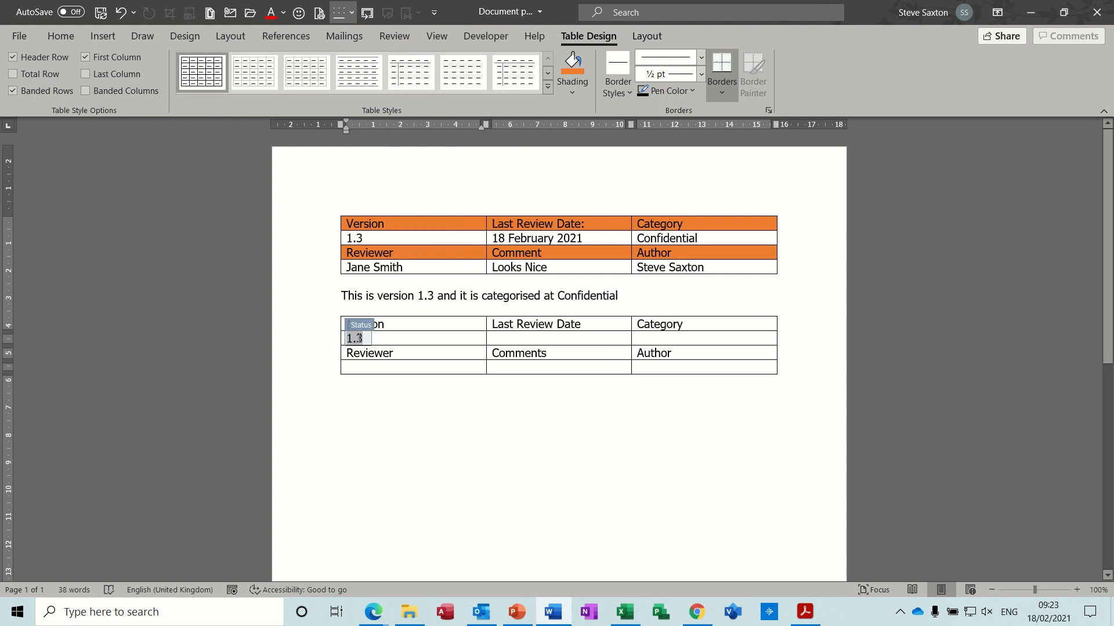
left_click_drag(359, 339, 366, 339)
key("BackSpace")
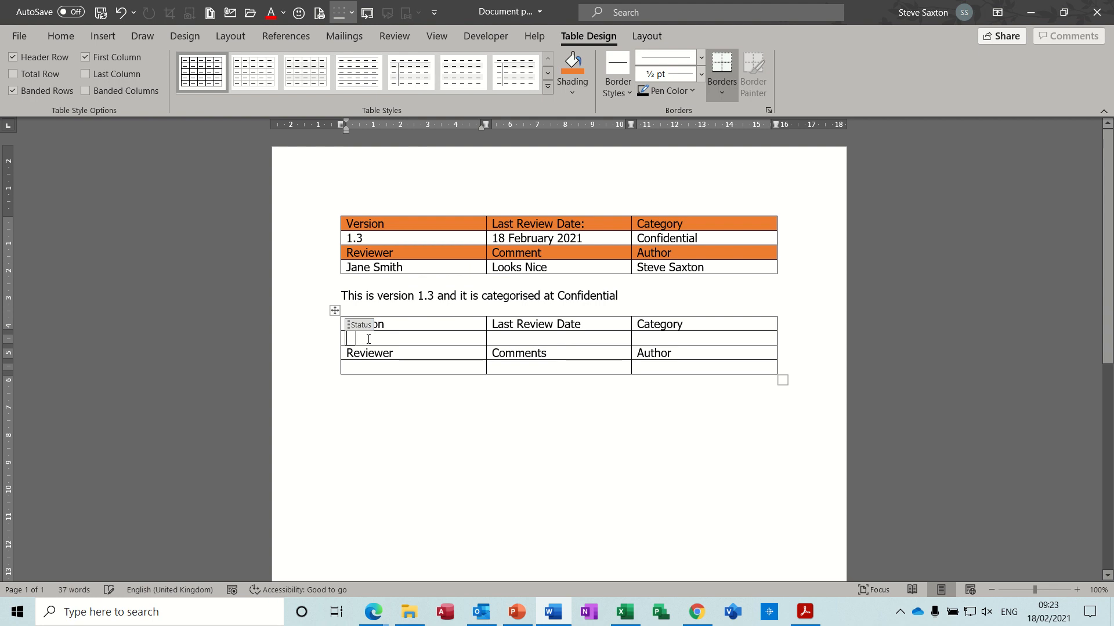
type("1.4")
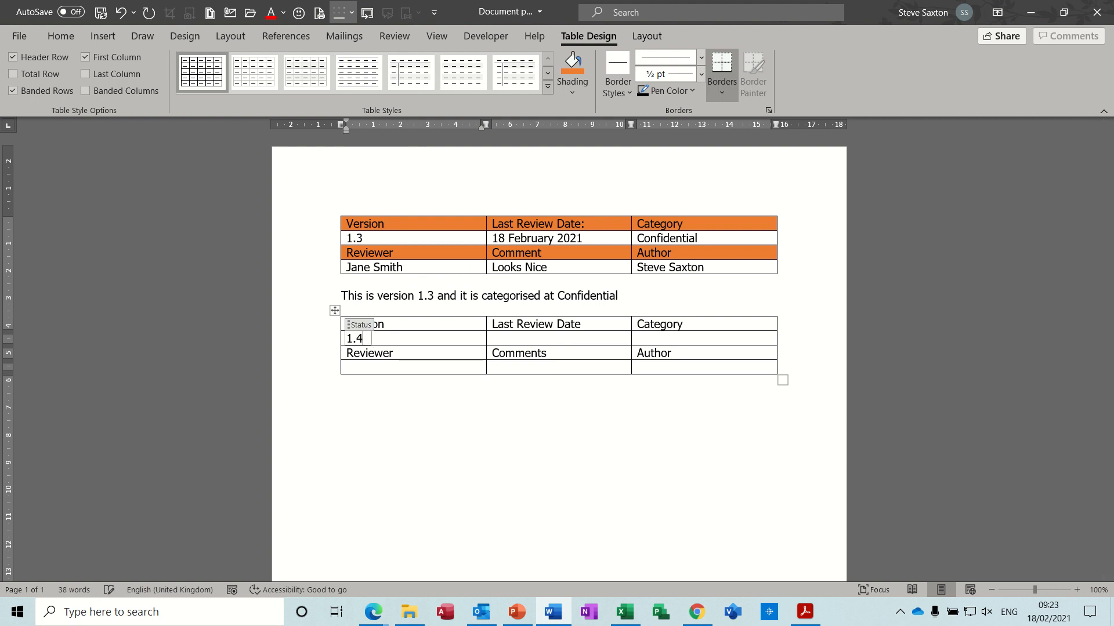
- Insert a date picker content control in the cell below Last Review Date in the new table
left_click(505, 337)
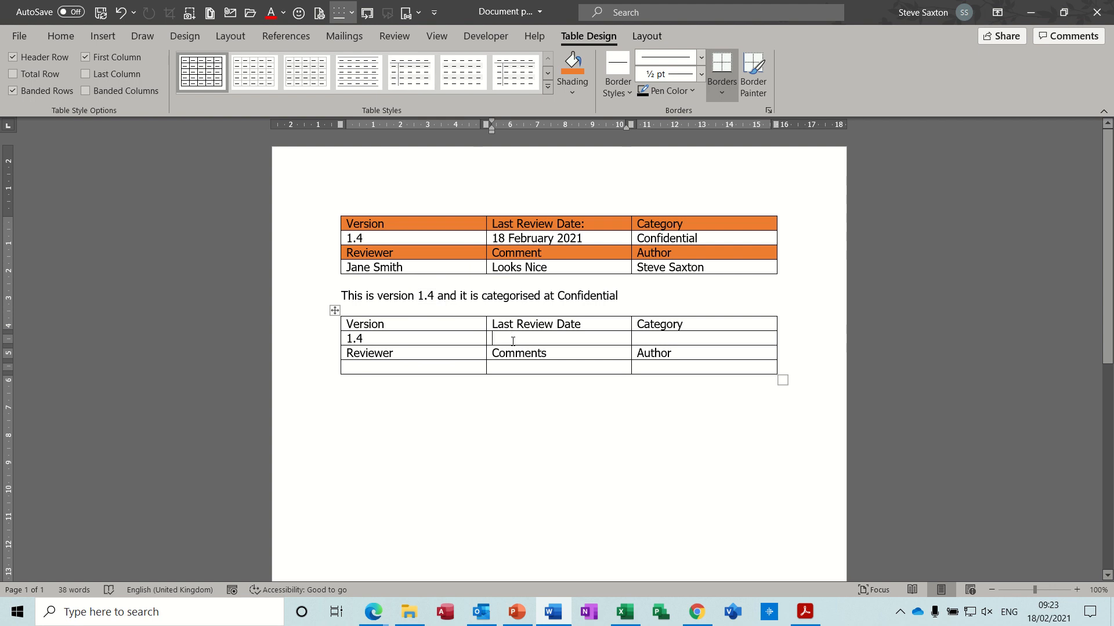
left_click(482, 36)
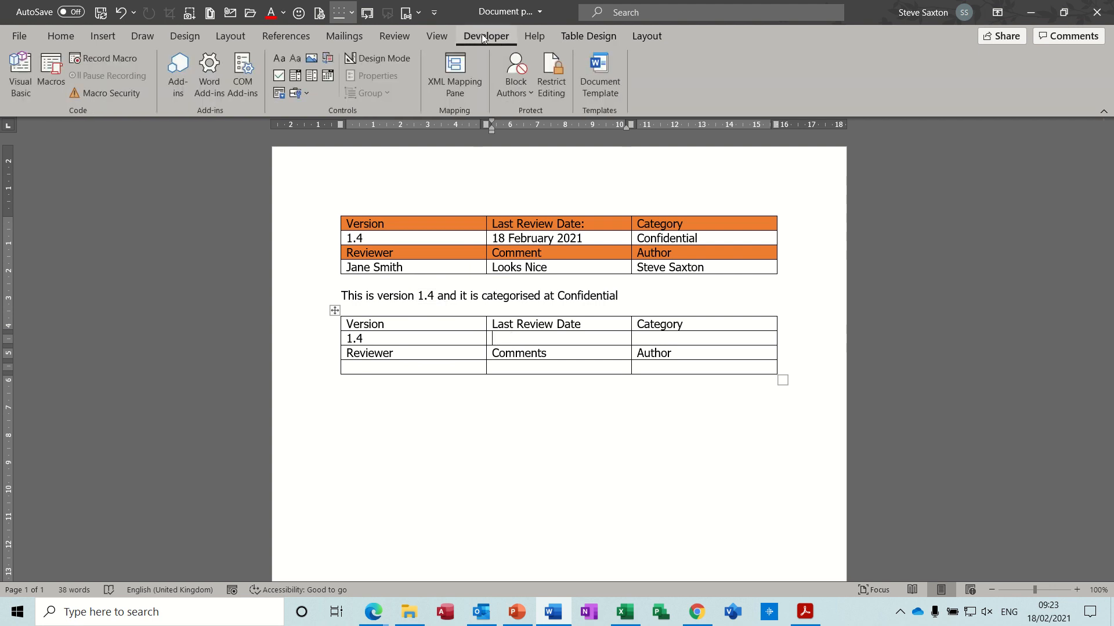
left_click(329, 80)
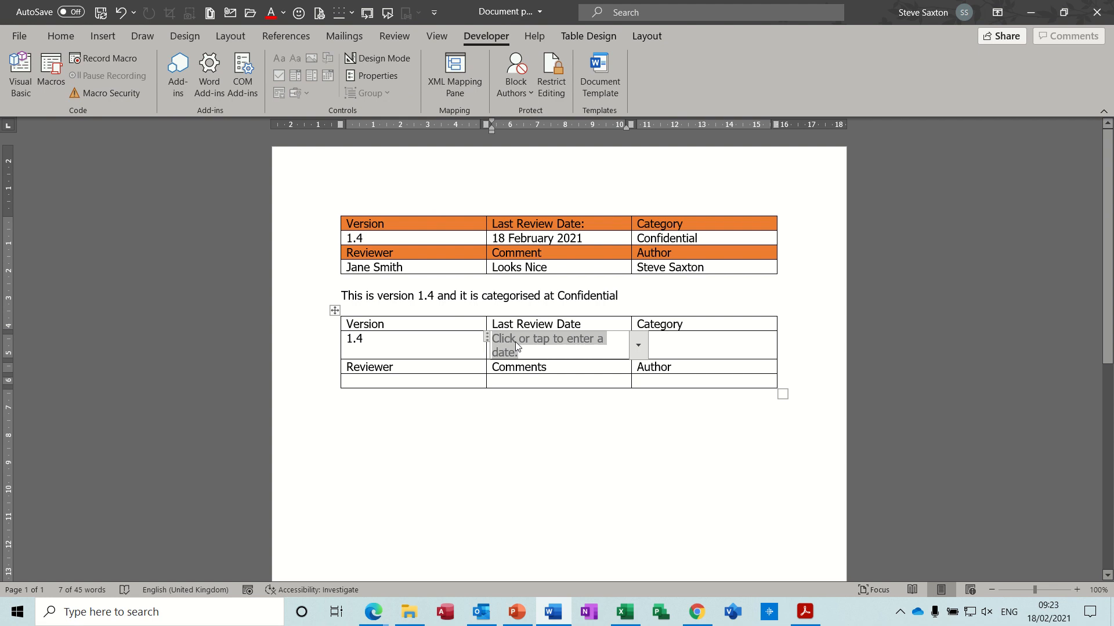
- Replace the date picker's placeholder text in the new table with "Last Review date" in Design Mode
left_click(384, 58)
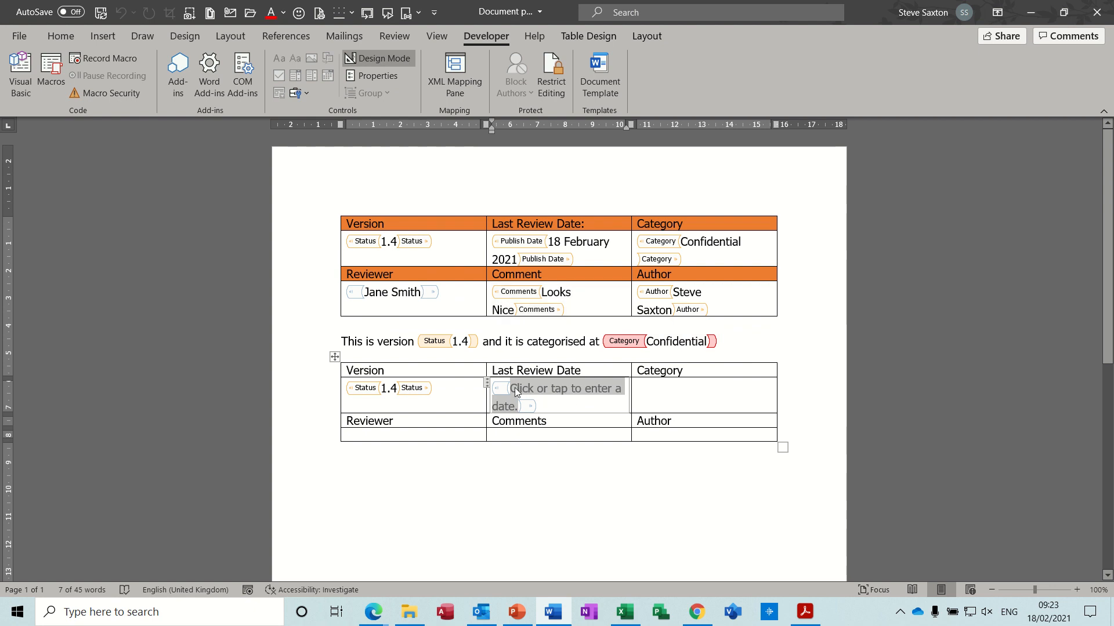
type("Re")
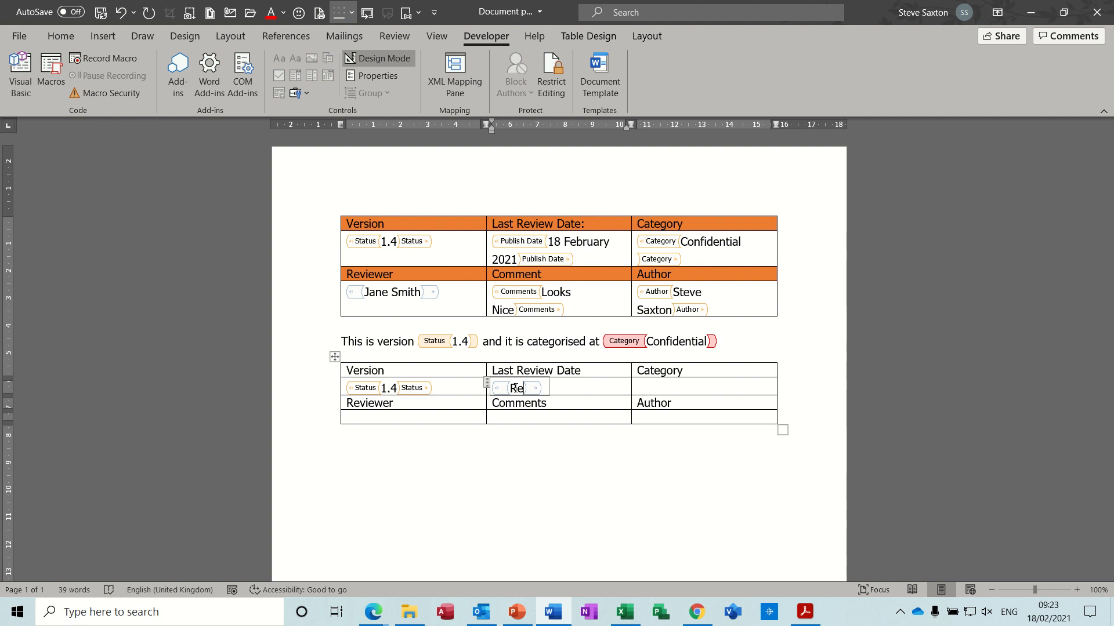
key("BackSpace")
key("BackSpace")
type("Last Review")
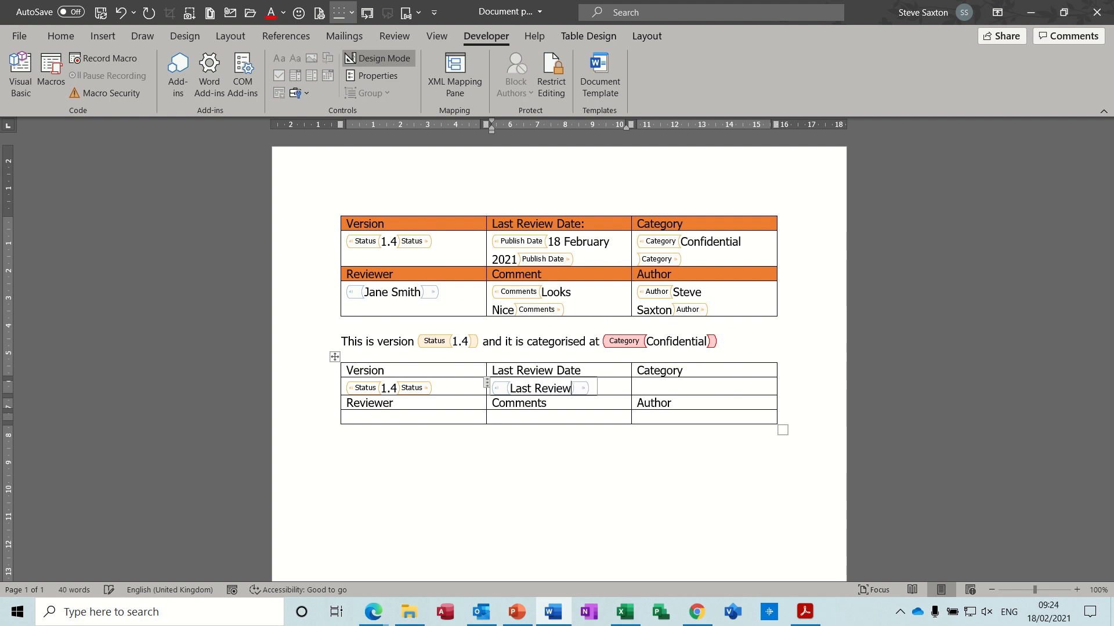
type(" date")
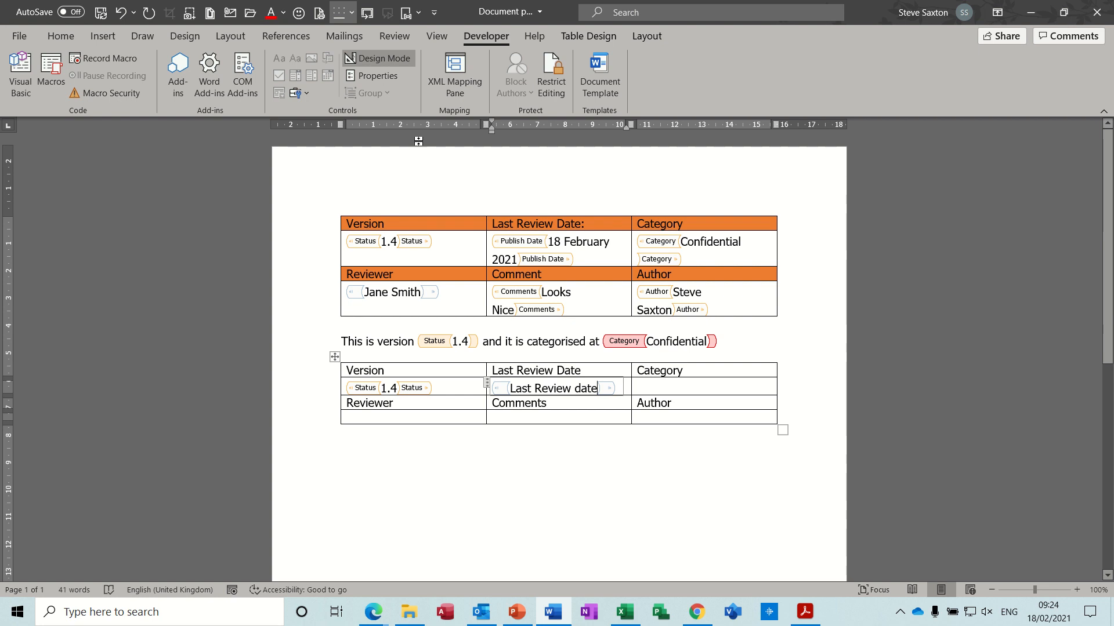
left_click(370, 57)
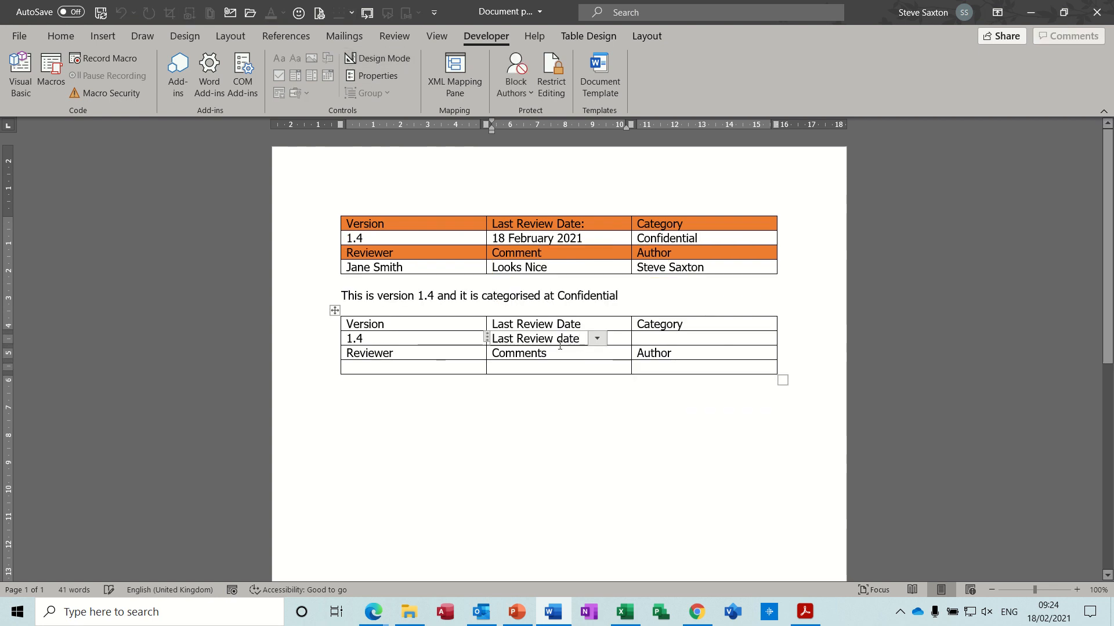
- Reword the date picker's text in Design Mode to read "Enter Review date"
left_click(657, 338)
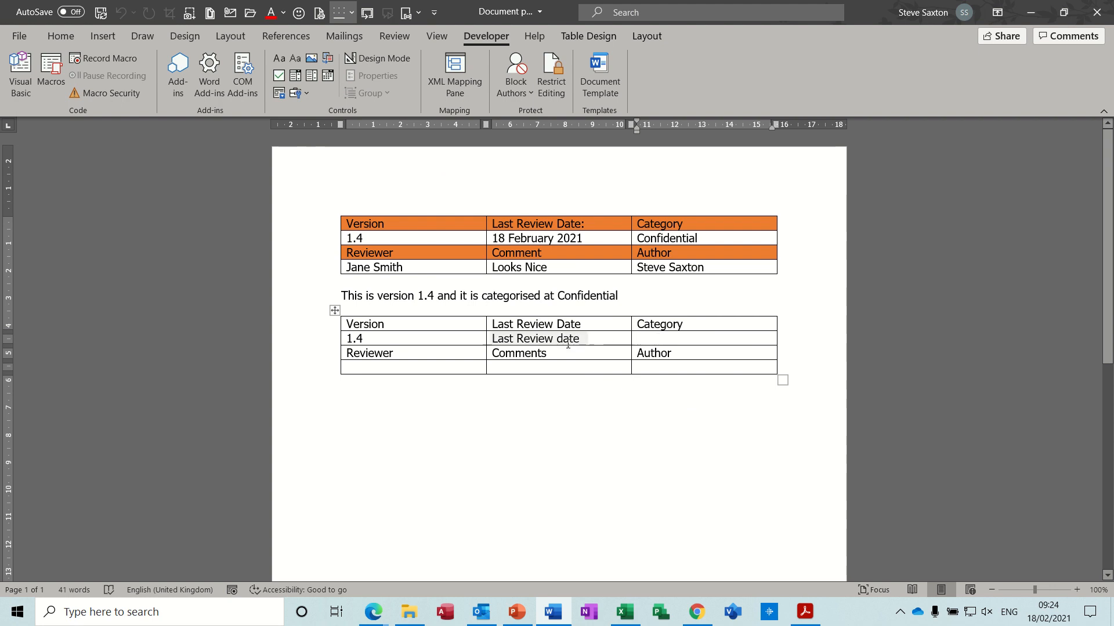
left_click(504, 338)
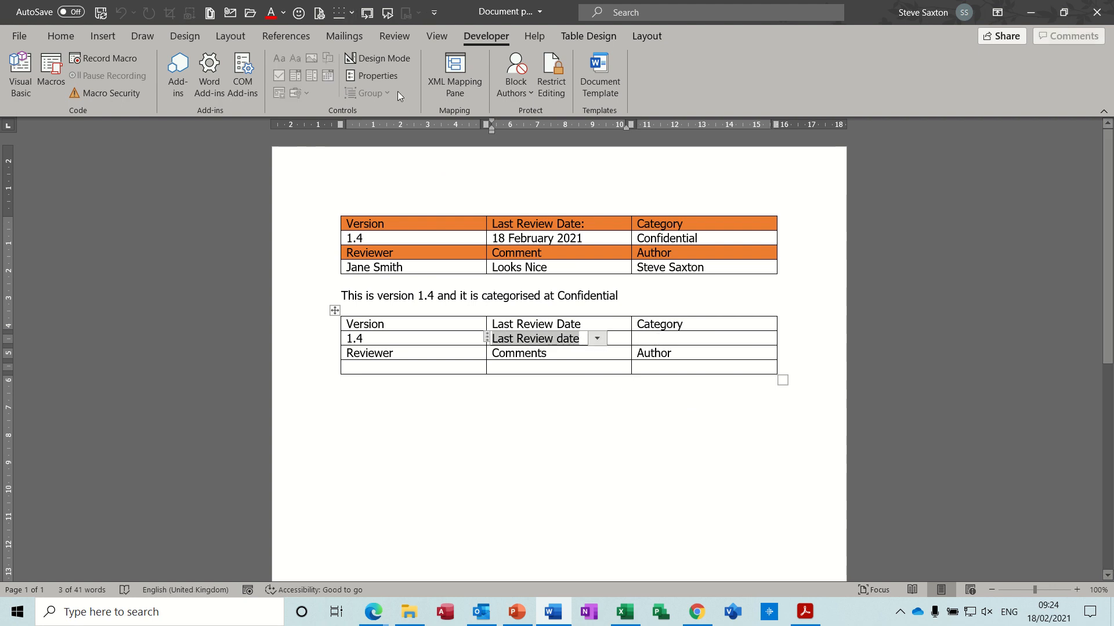
left_click(392, 59)
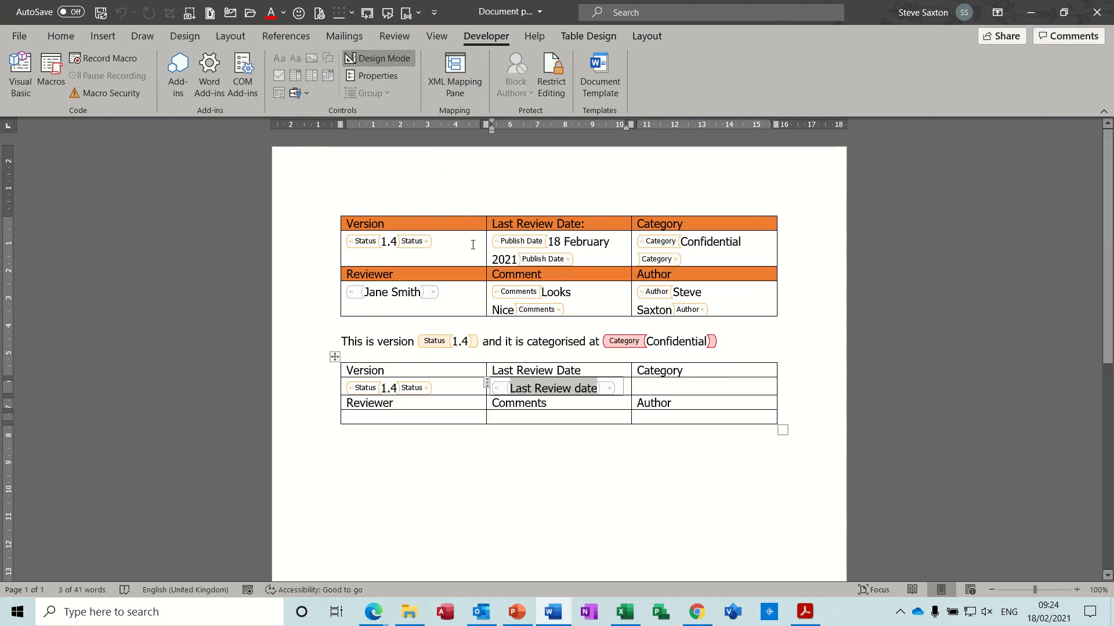
left_click(512, 387)
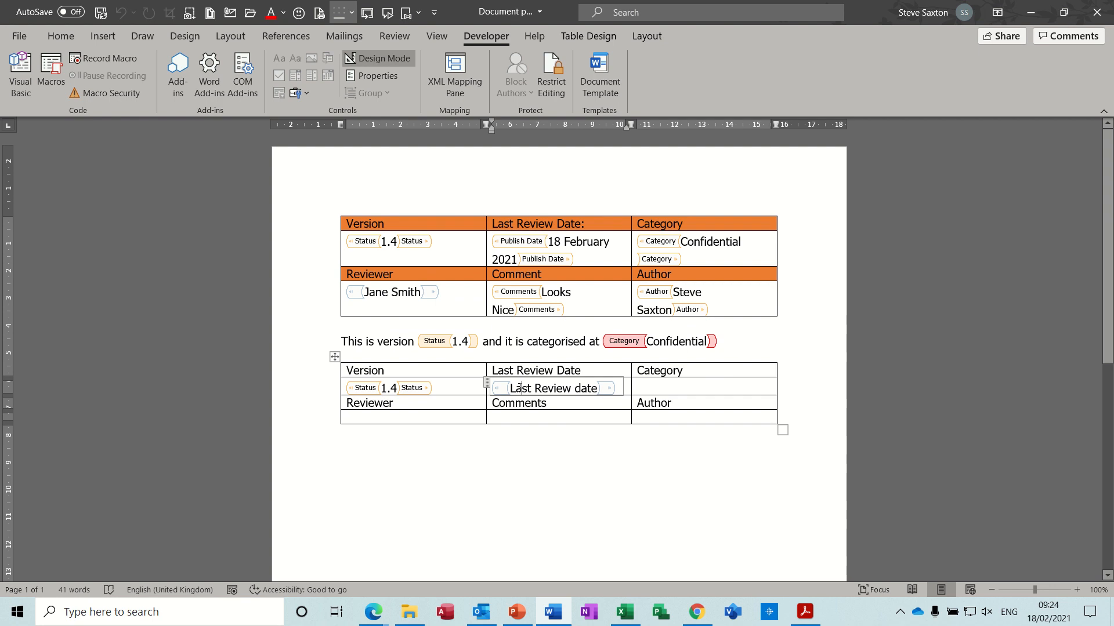
double_click(517, 388)
type("Enter")
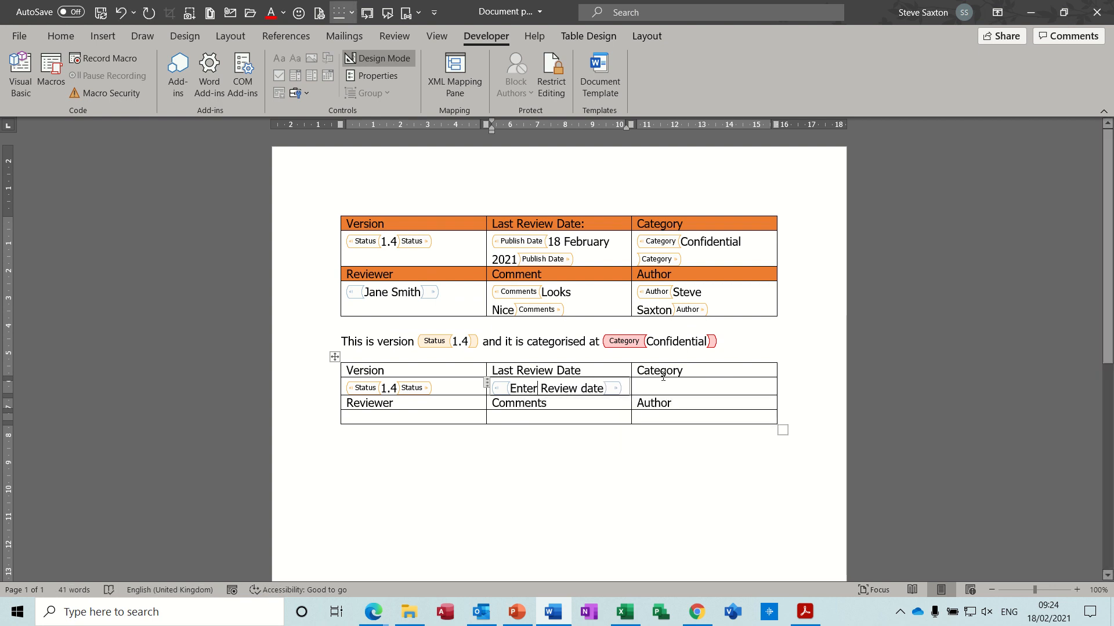
- Leave Design Mode and insert the Category document property in the cell below Category in the new table
left_click(690, 388)
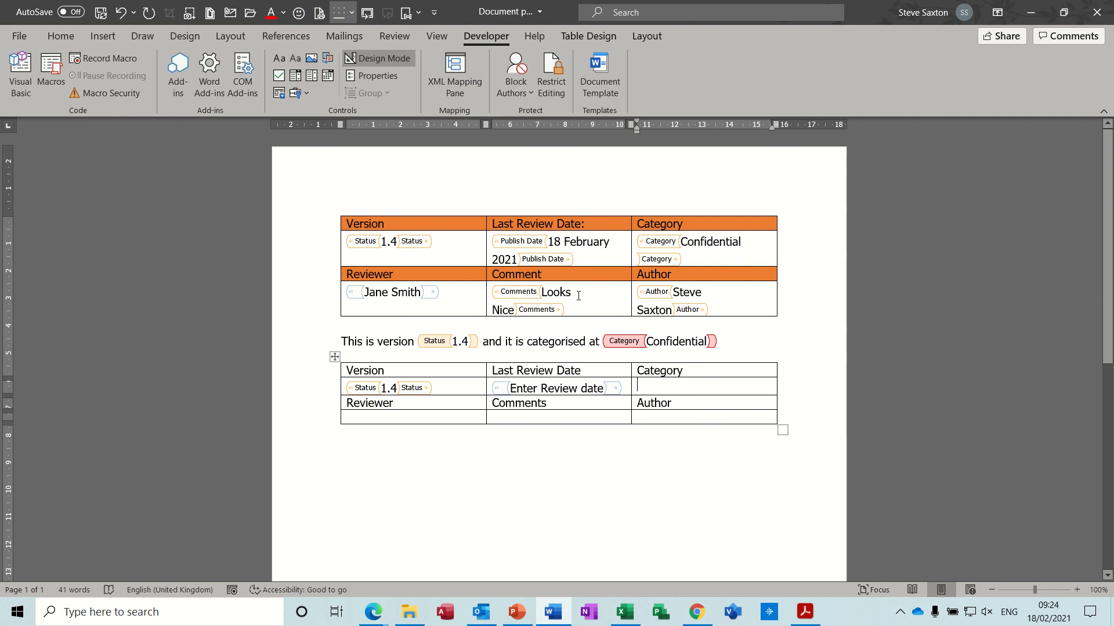
left_click(388, 58)
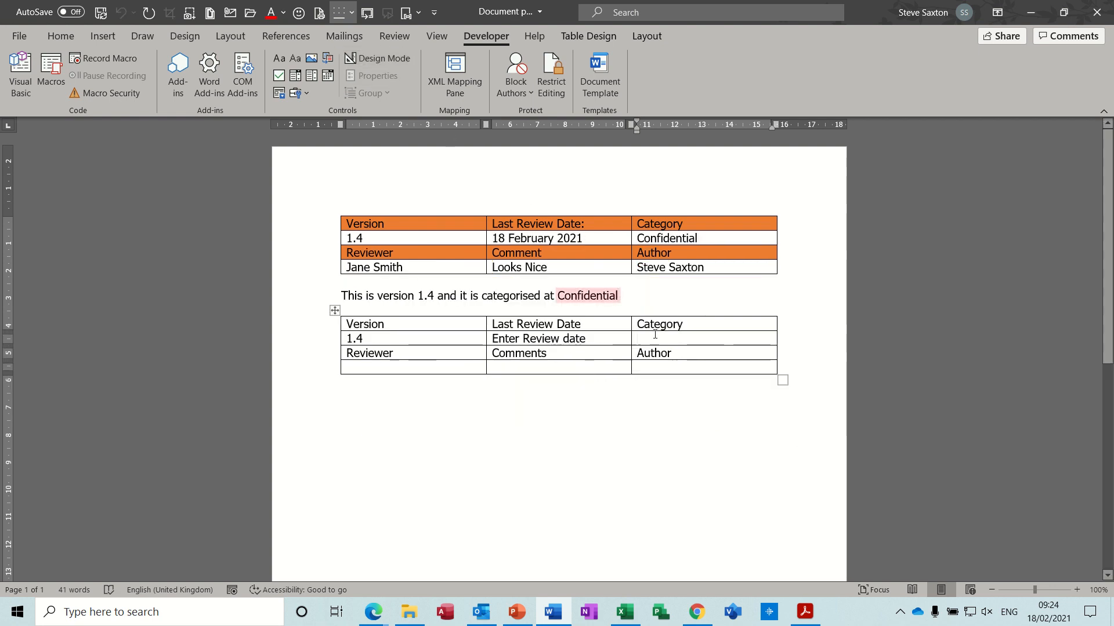
left_click(418, 13)
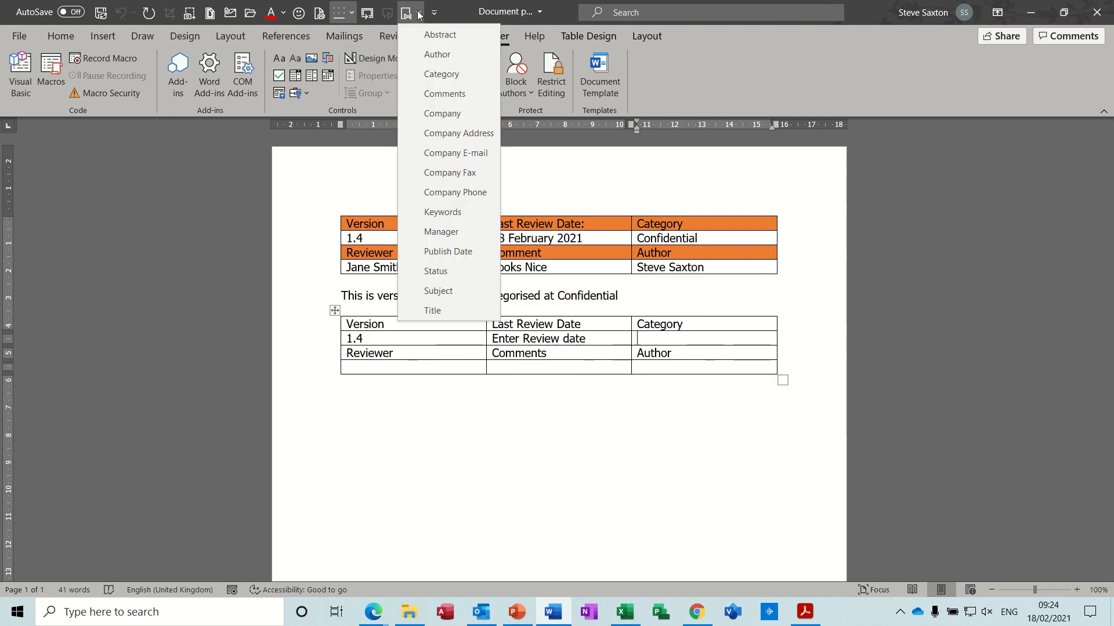
left_click(437, 75)
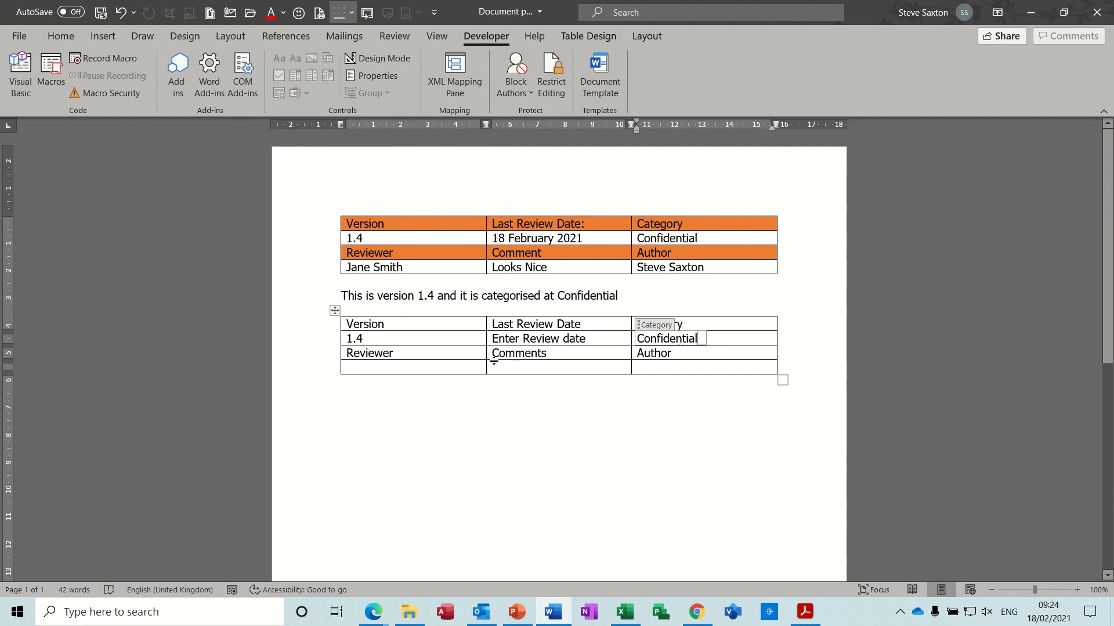
- Insert a rich text content control below Reviewer in the new table and change its placeholder text to "Reviewer" in Design Mode
left_click(402, 367)
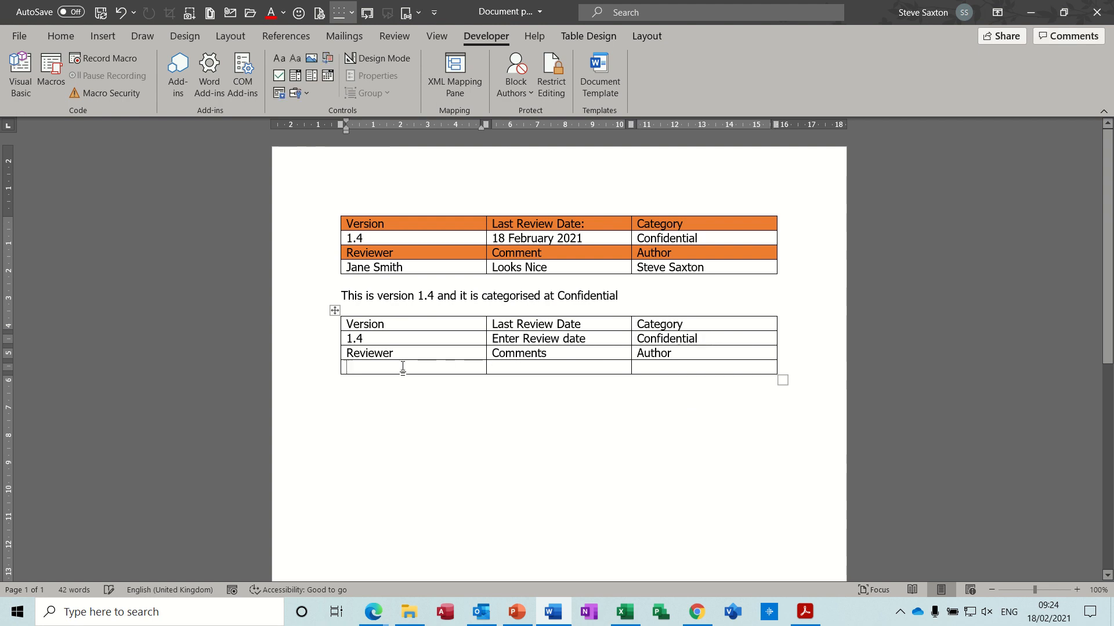
left_click(279, 58)
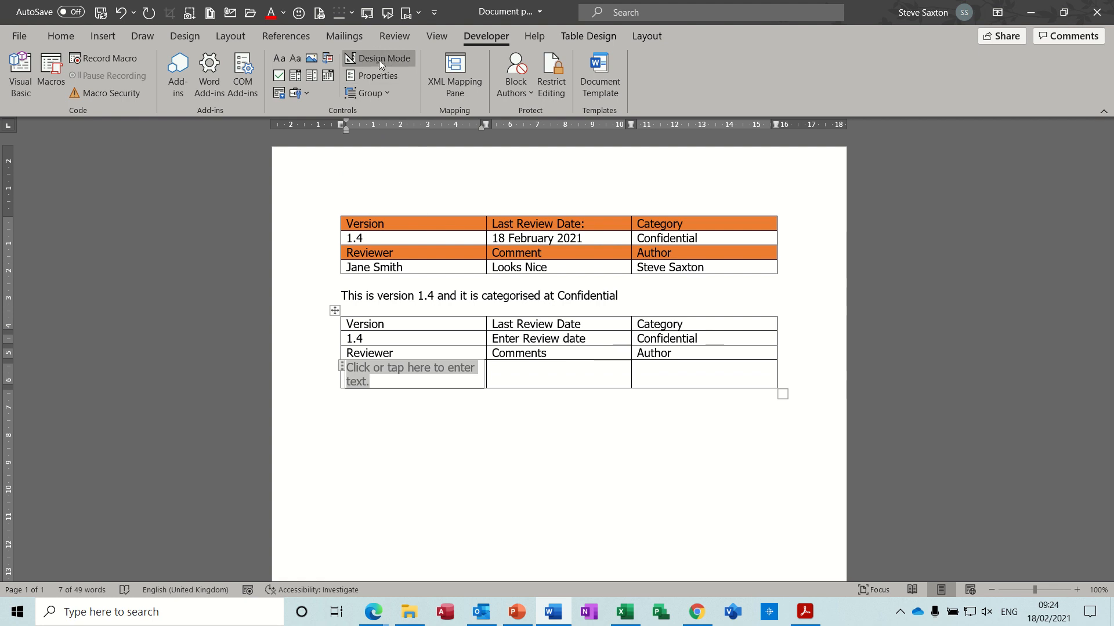
left_click(362, 57)
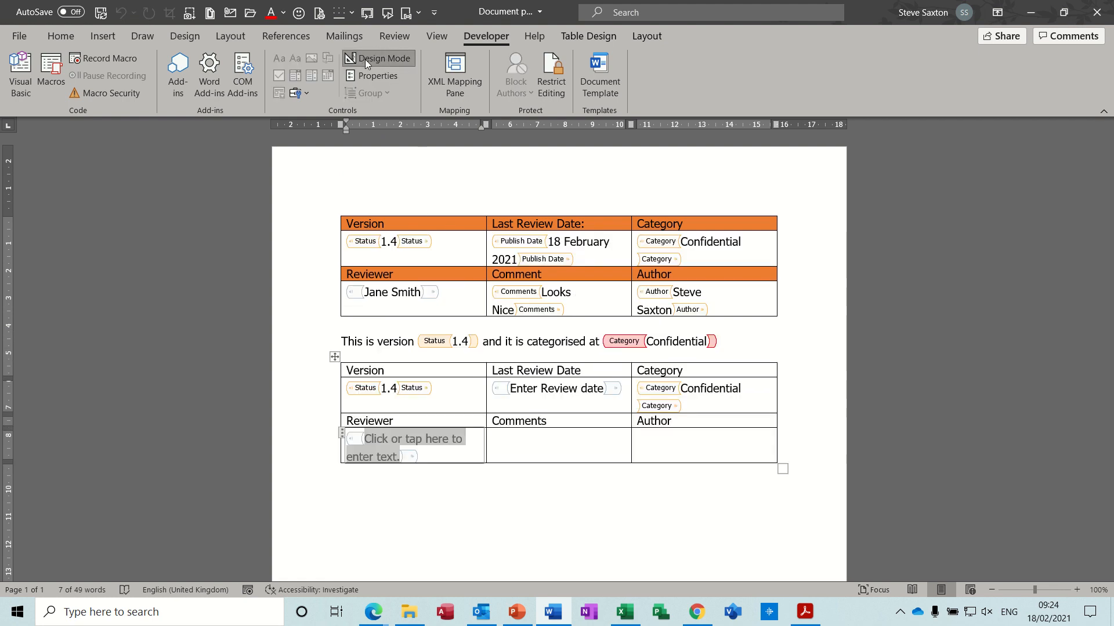
left_click(382, 439)
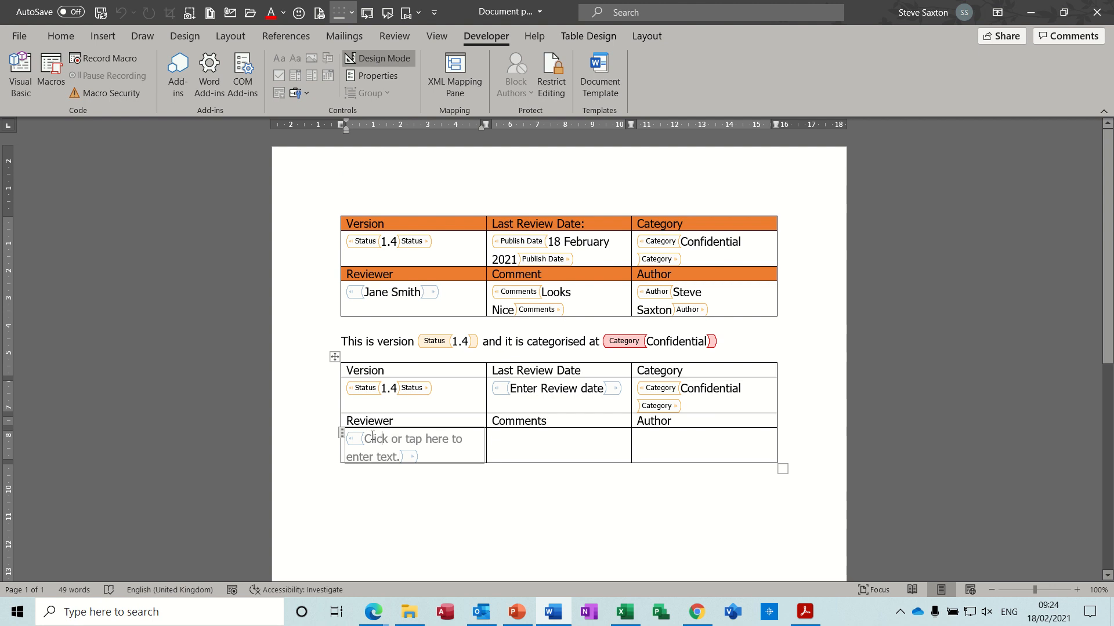
left_click(367, 441)
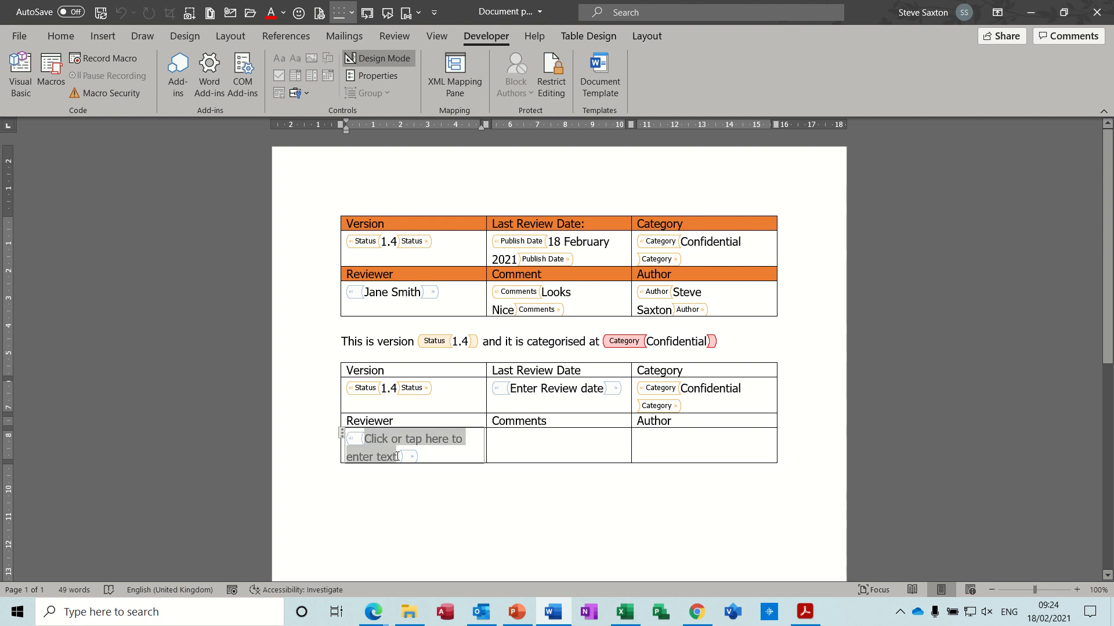
type("Re")
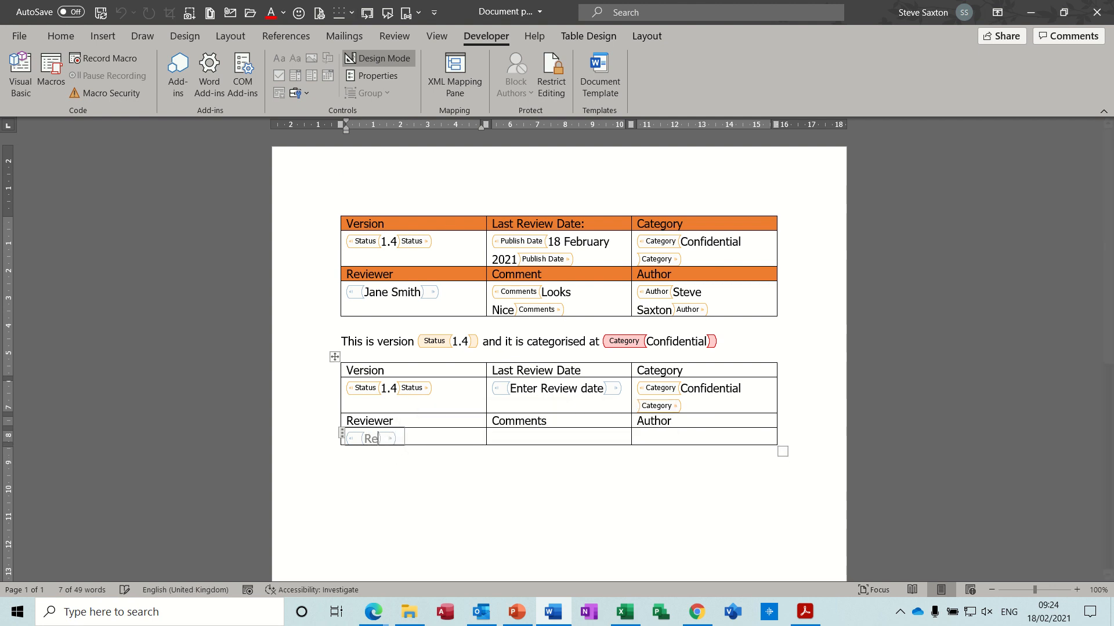
type("vie")
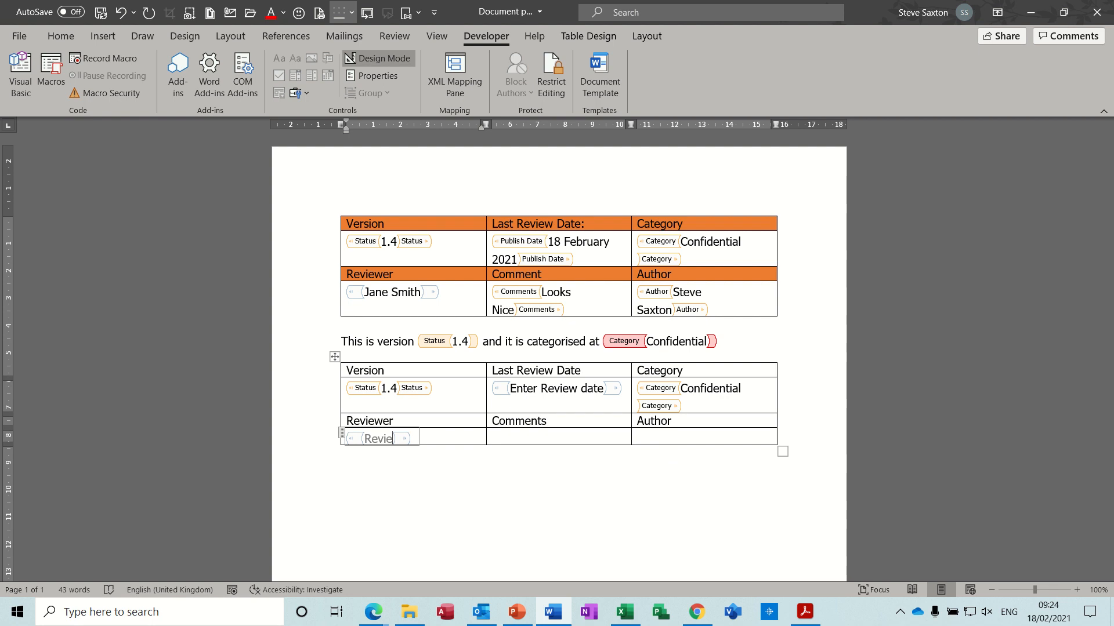
type("wer")
left_click(379, 58)
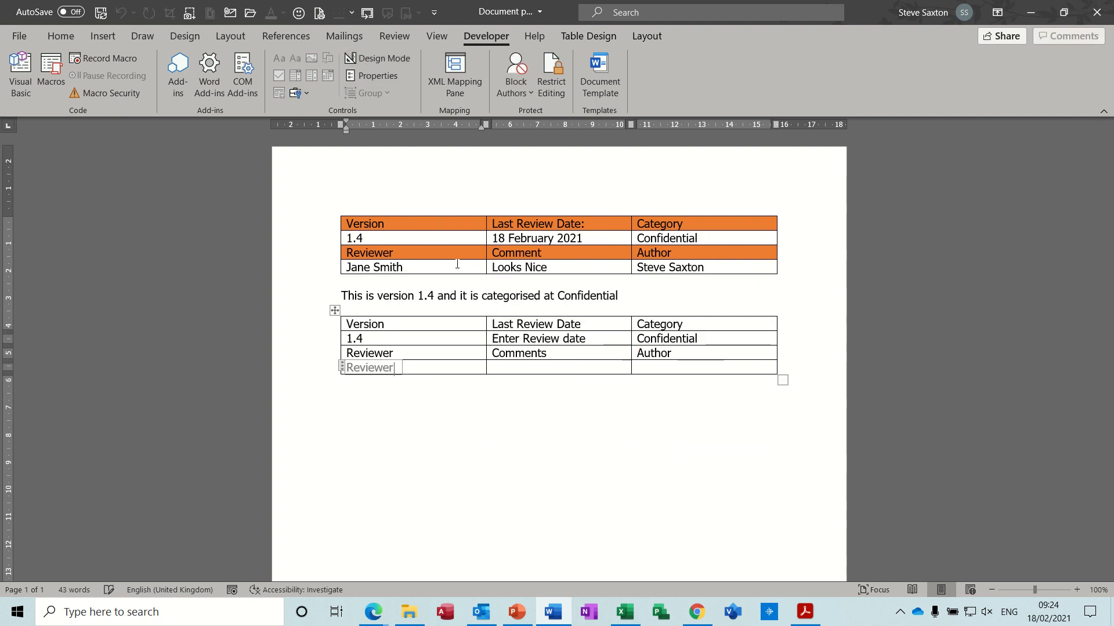
- Insert the Comments and Author document properties in the cells below the matching headings in the new table
left_click(512, 370)
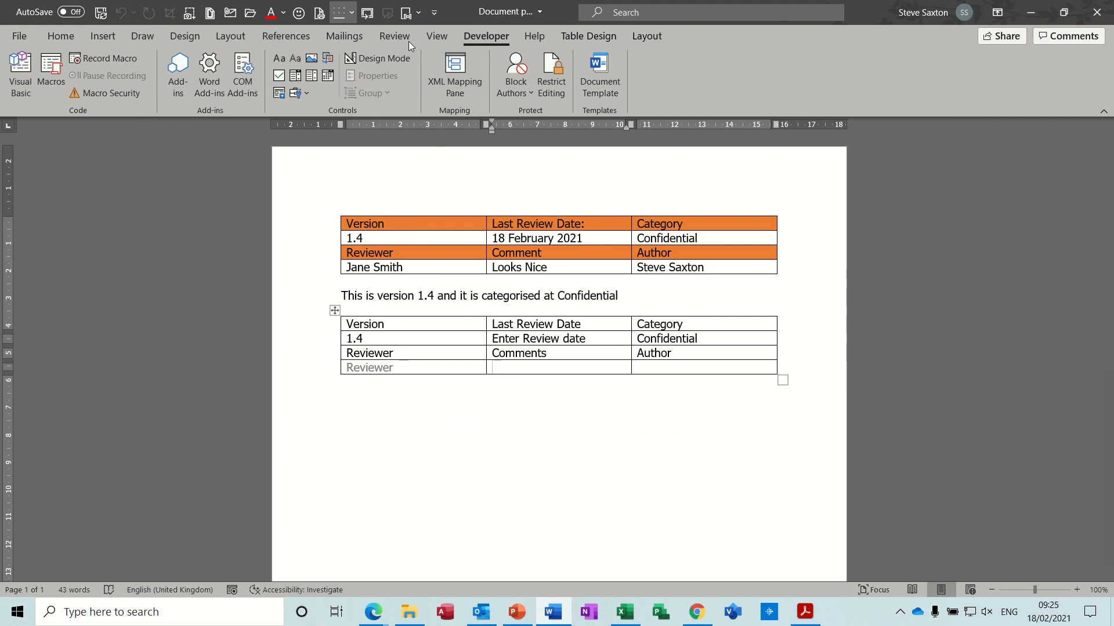
left_click(417, 12)
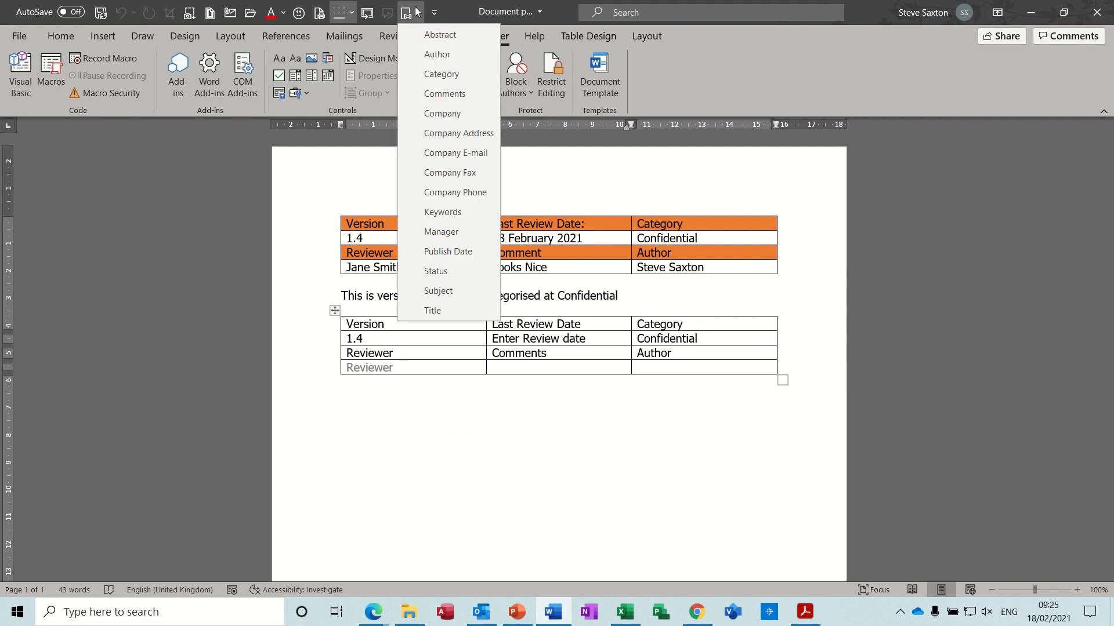
left_click(443, 92)
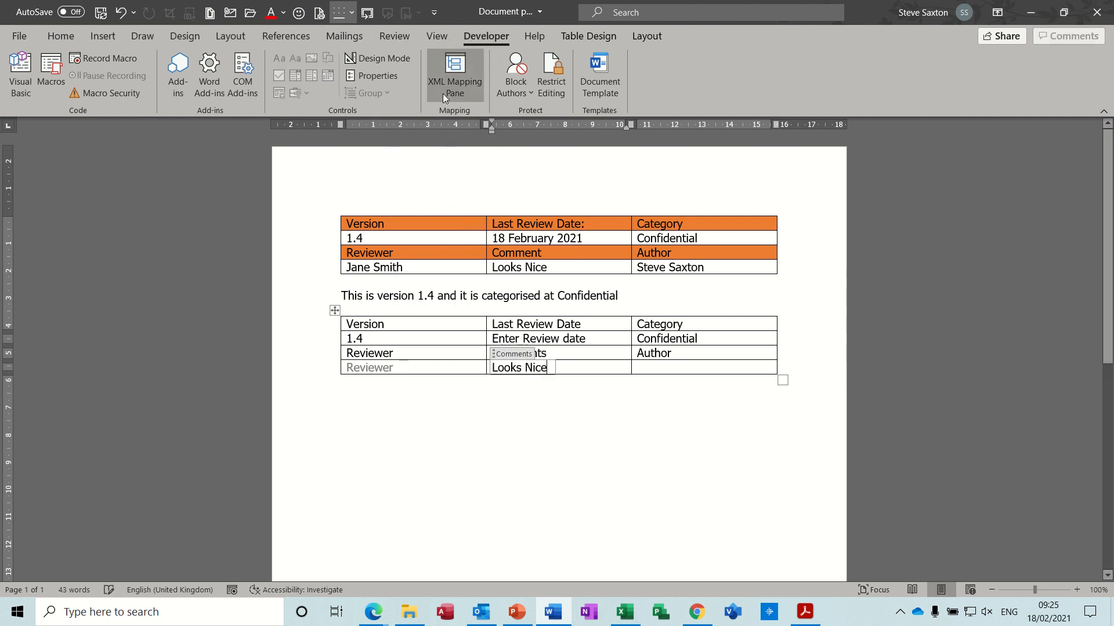
left_click(673, 368)
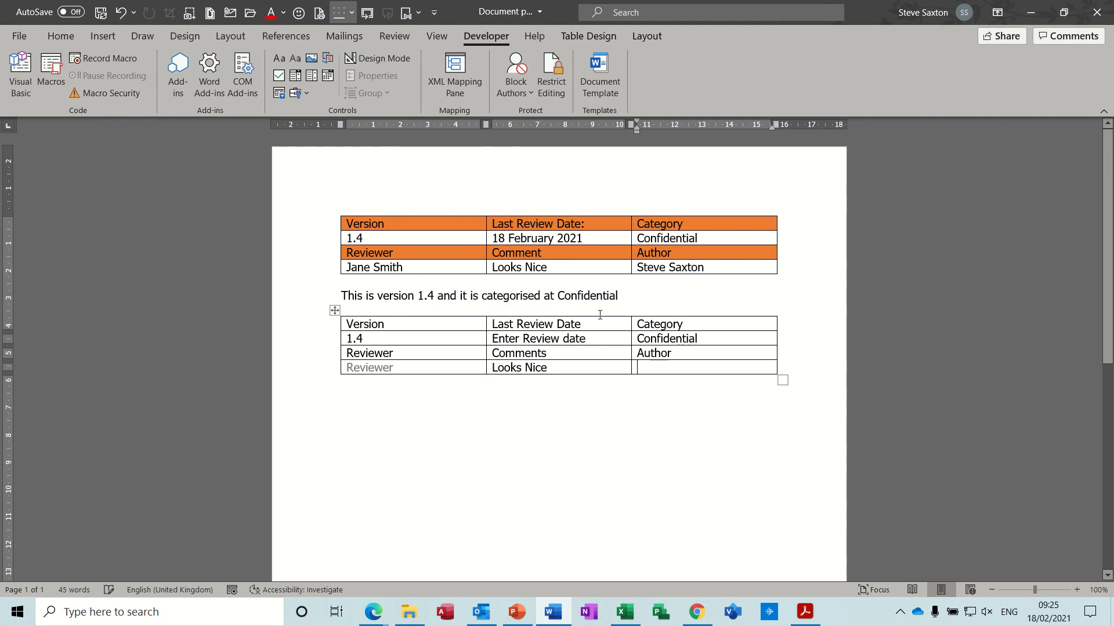
left_click(416, 13)
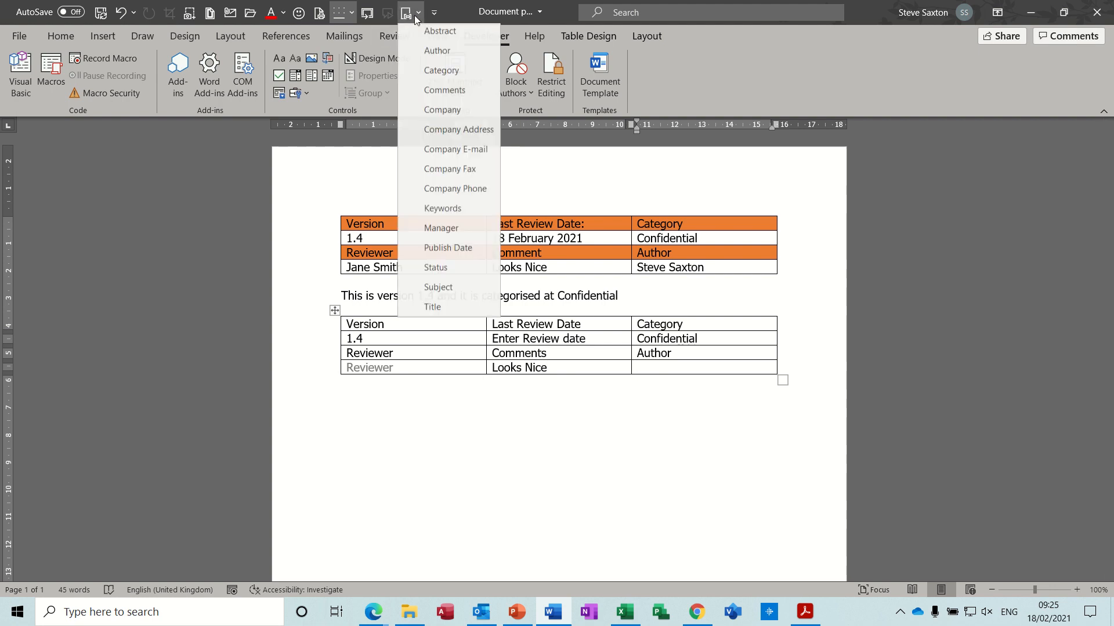
left_click(428, 54)
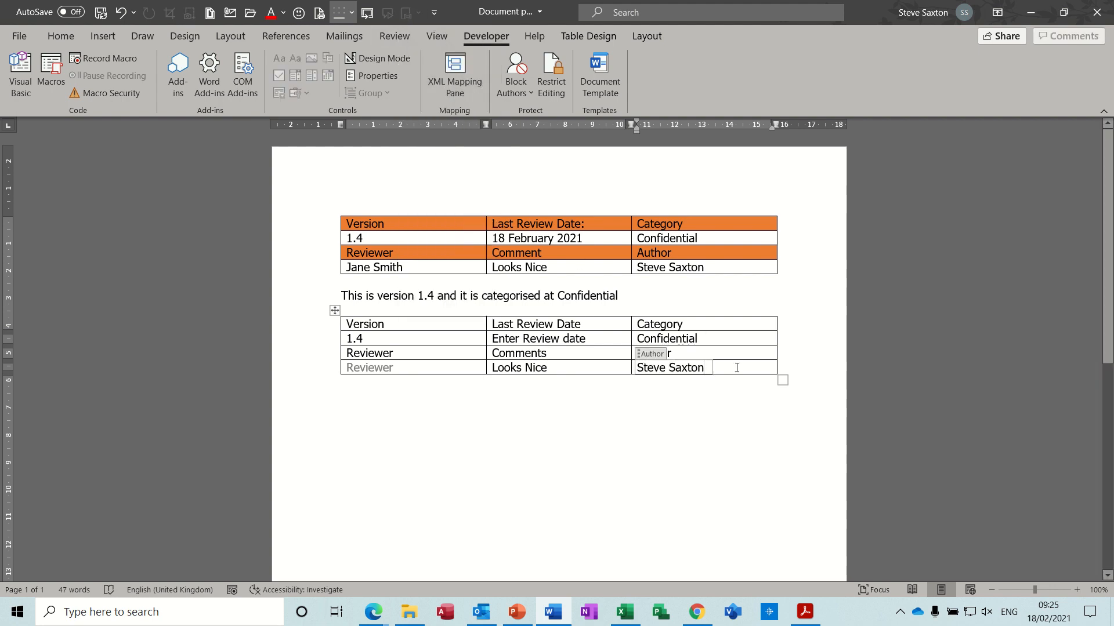
left_click(578, 442)
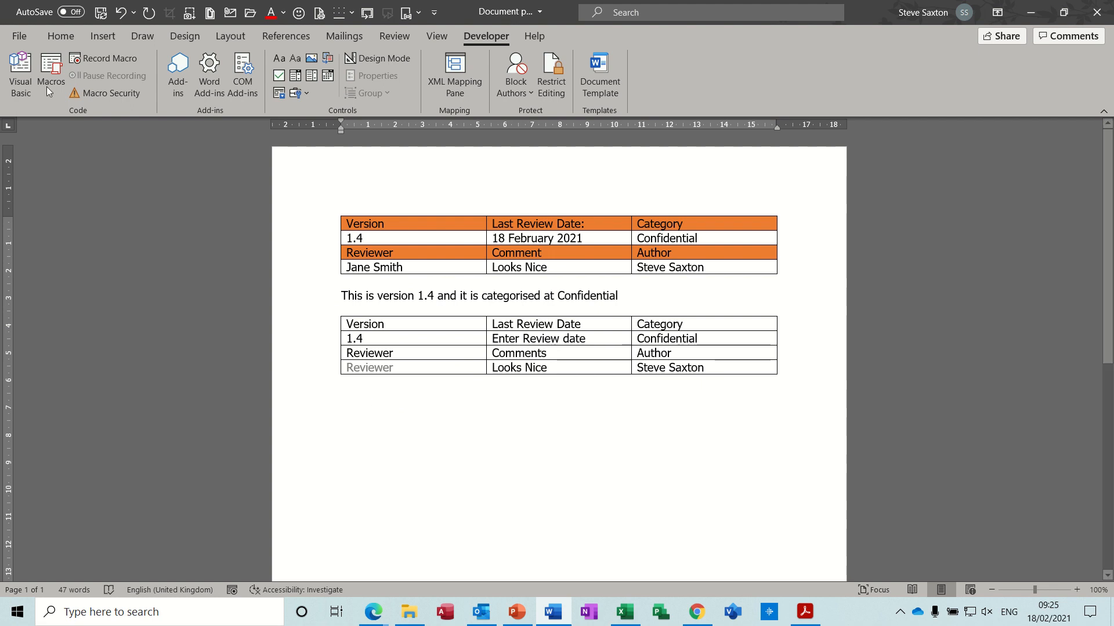
- Set the advanced document display options to show bookmarks and field codes instead of their values, with field shading set to Never
left_click(19, 38)
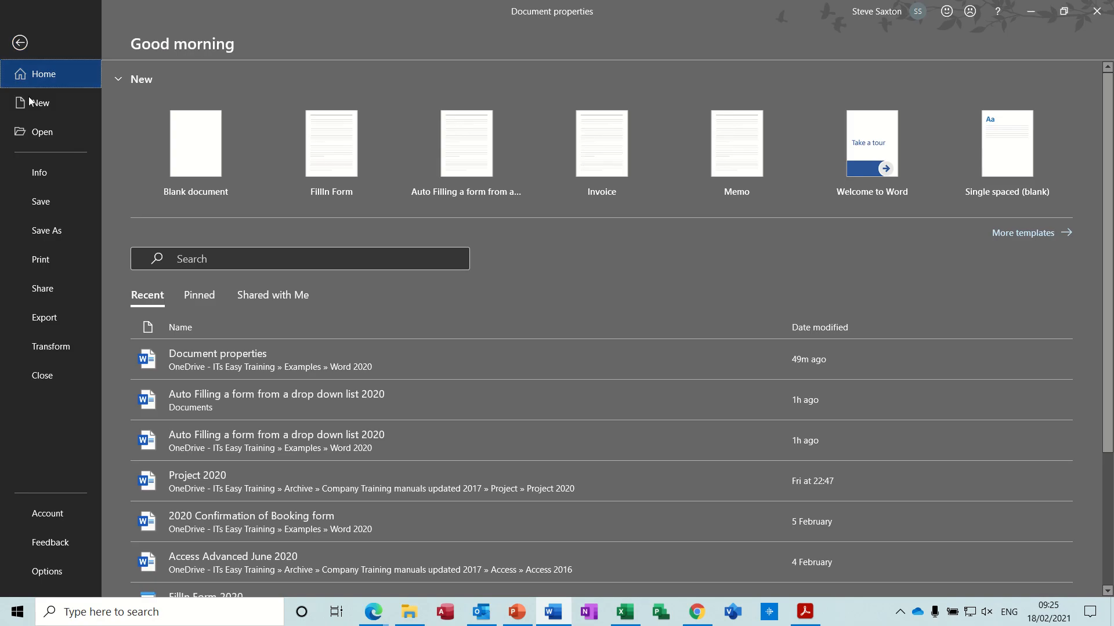
left_click(46, 572)
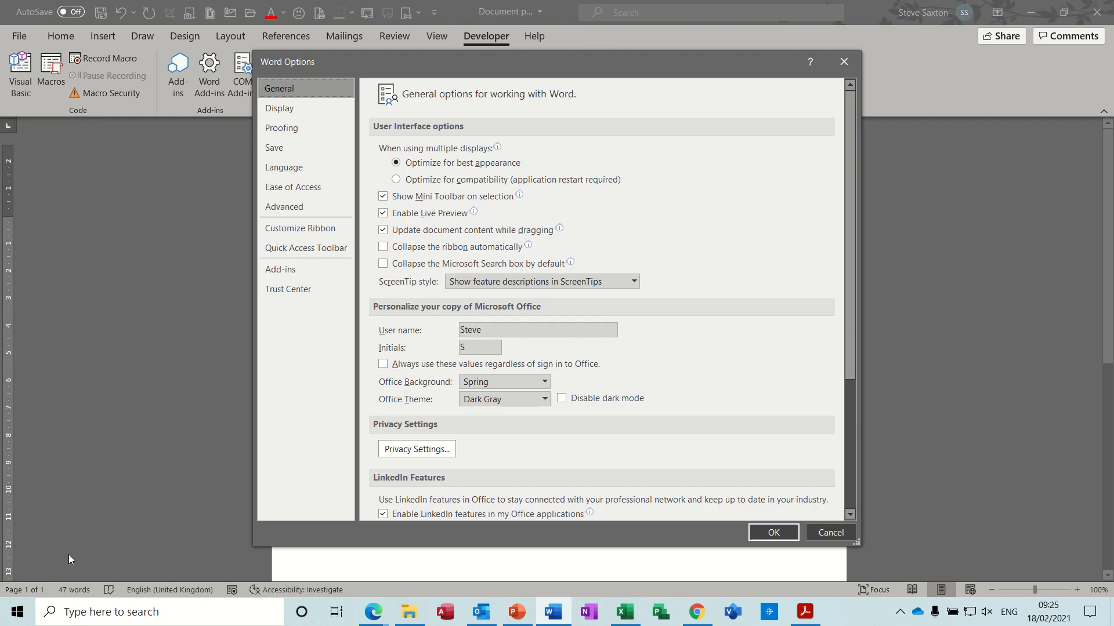
left_click(290, 207)
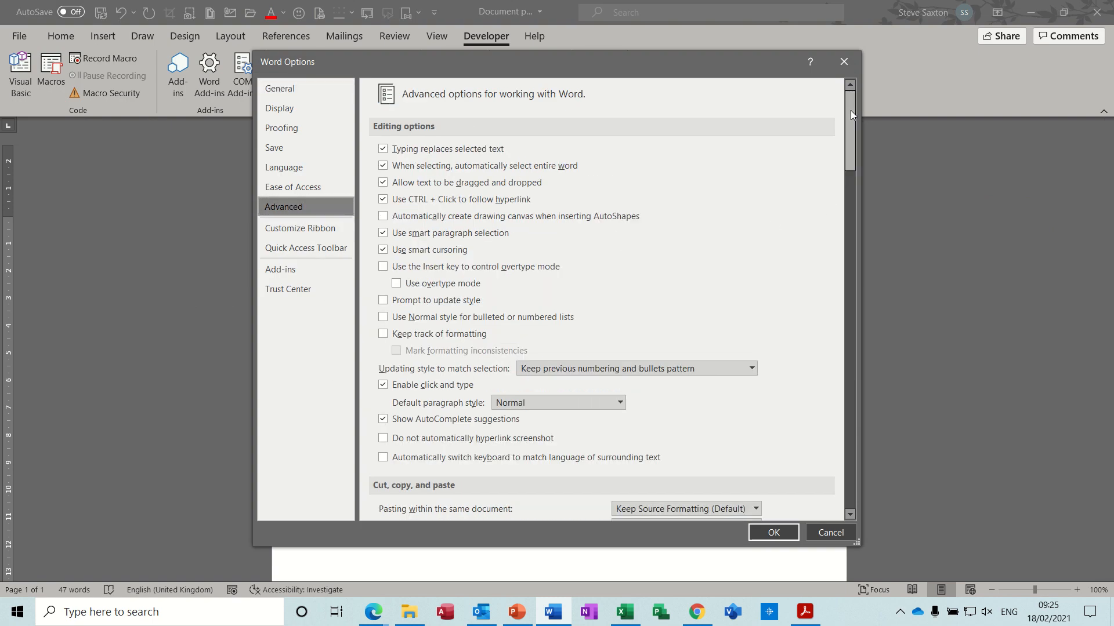
left_click_drag(851, 110, 861, 239)
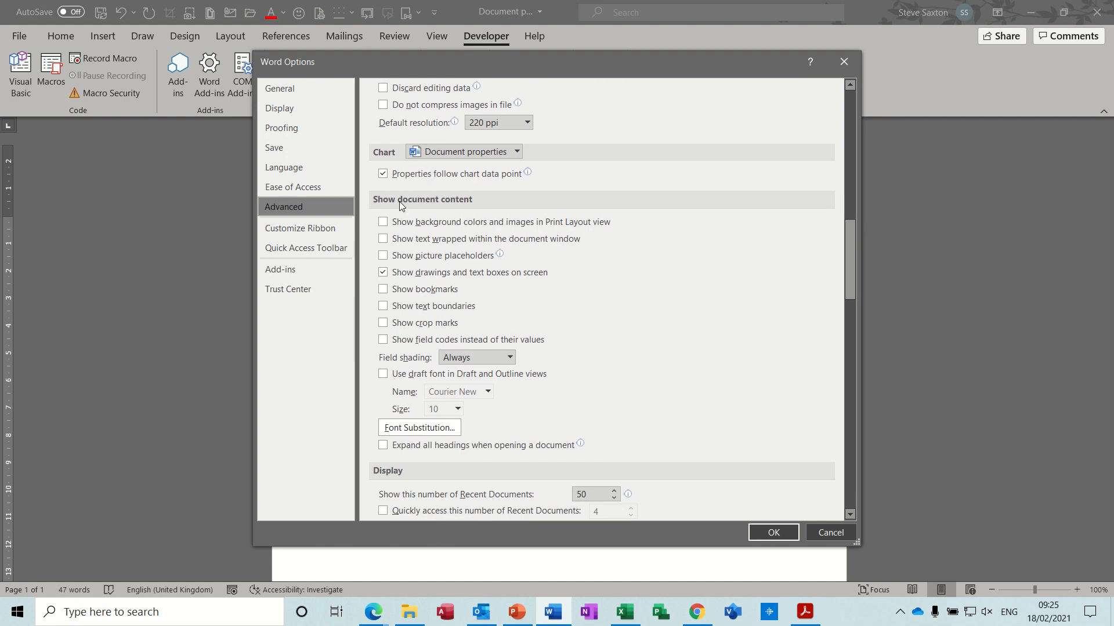
left_click(383, 291)
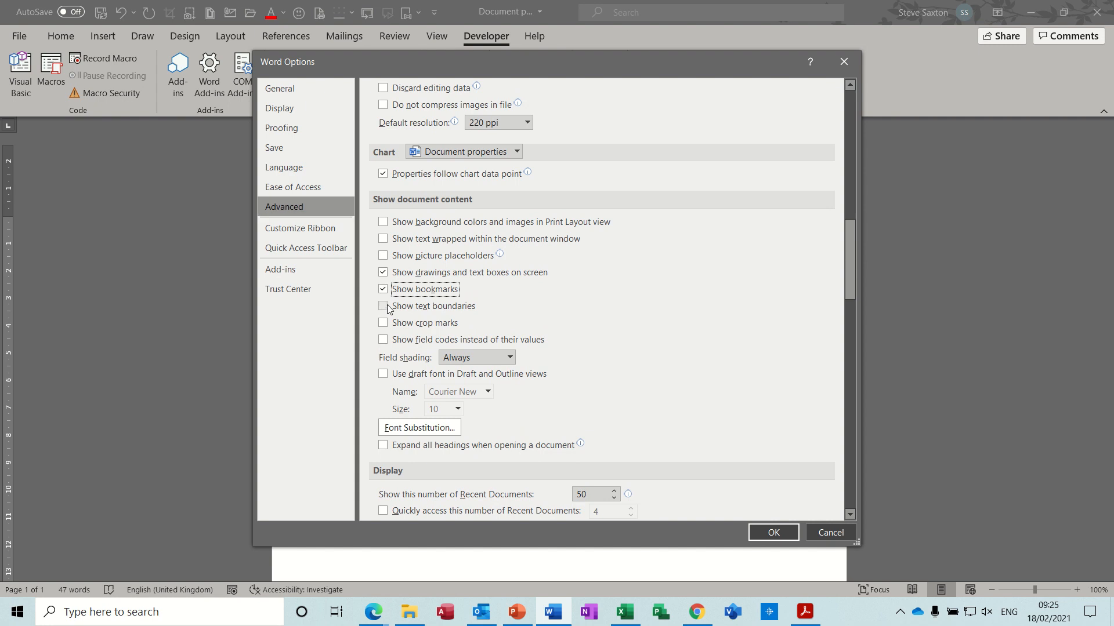
left_click(383, 342)
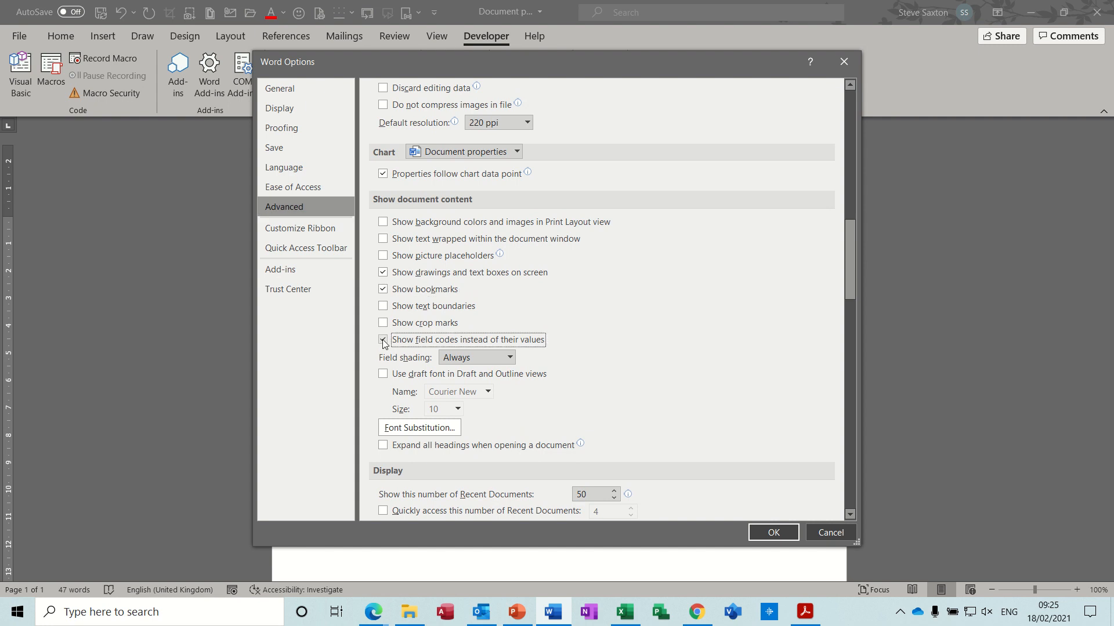
left_click(510, 359)
left_click(492, 374)
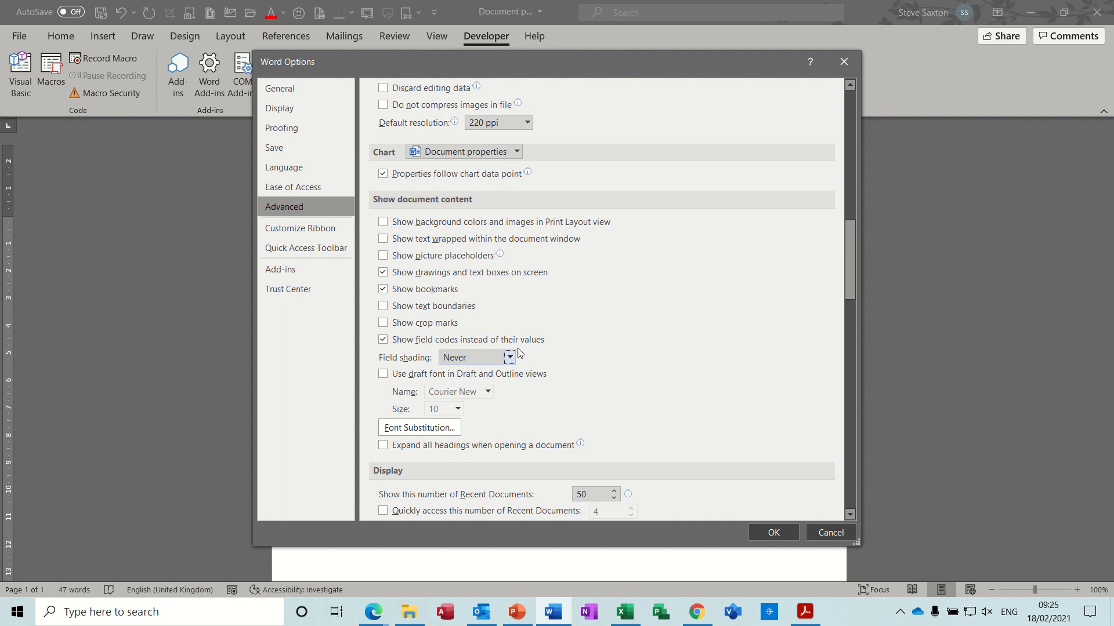
left_click(780, 535)
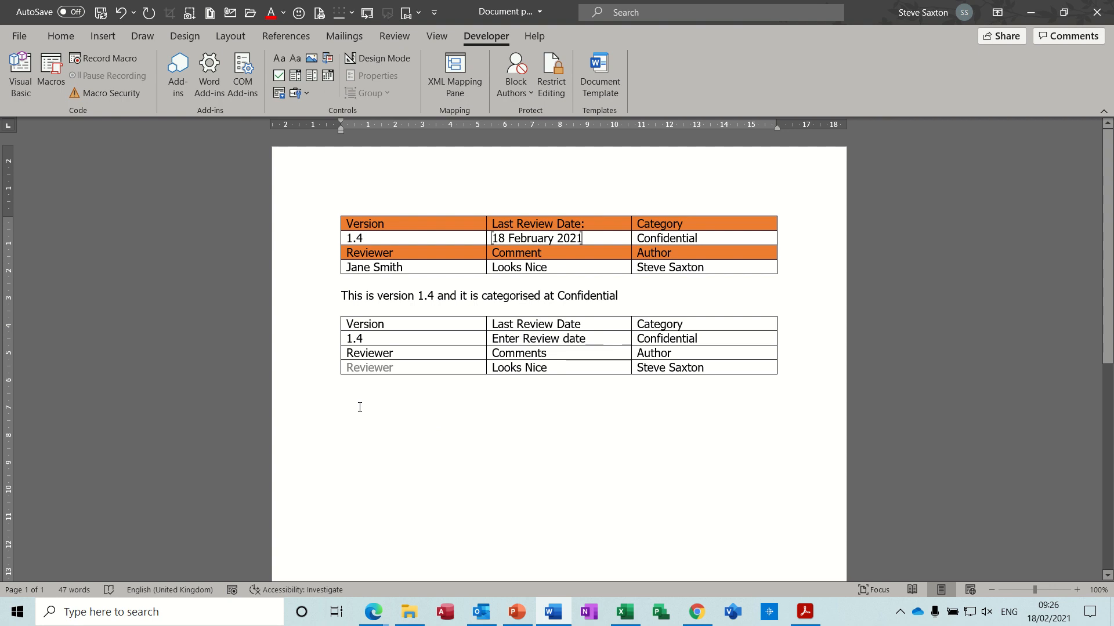
- Enter a sample word below the new table and add a bookmark named "text" to it
type("steve")
double_click(346, 397)
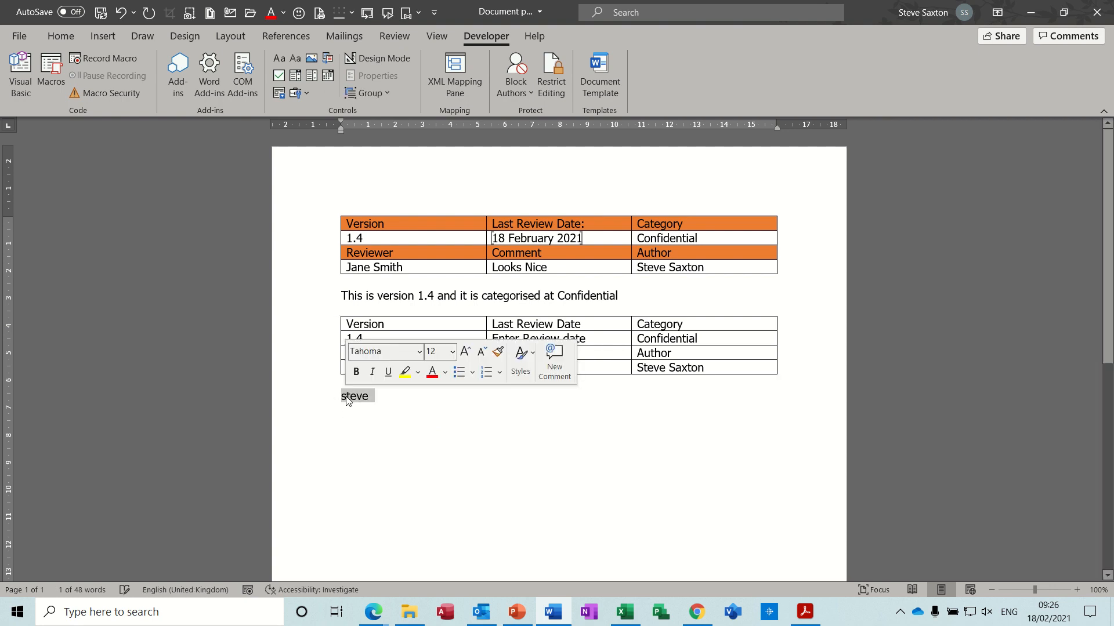
left_click(109, 37)
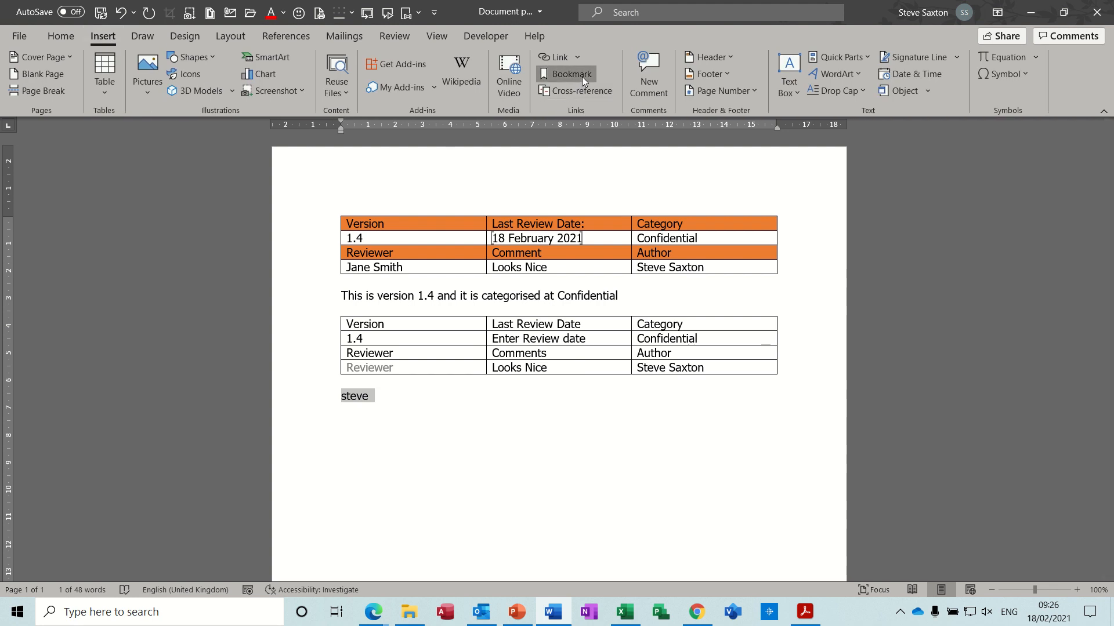
left_click(582, 75)
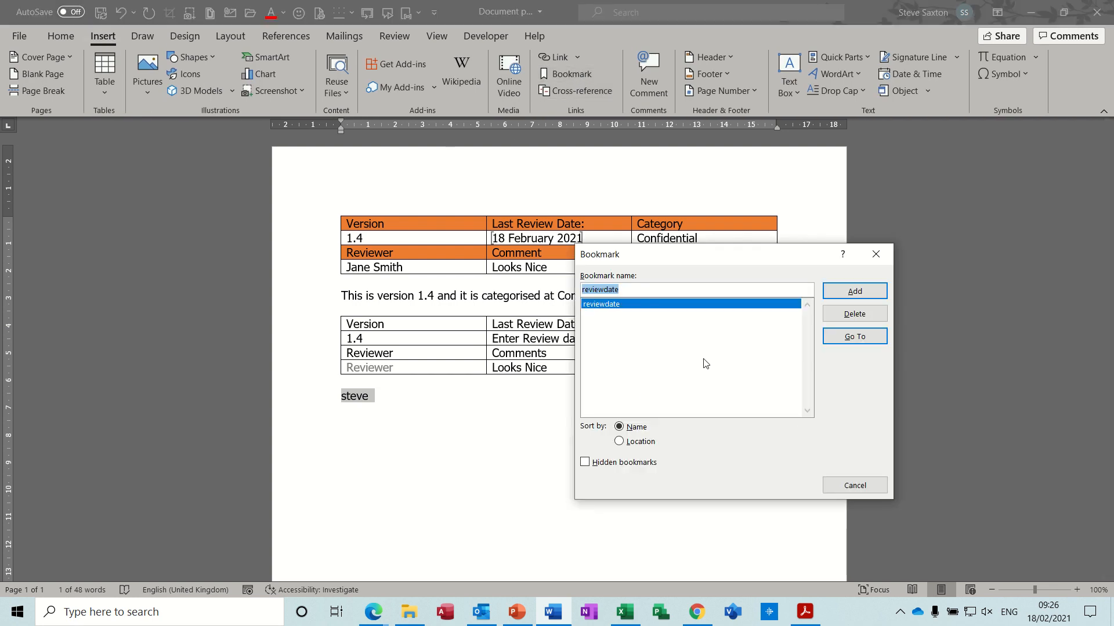
type("t")
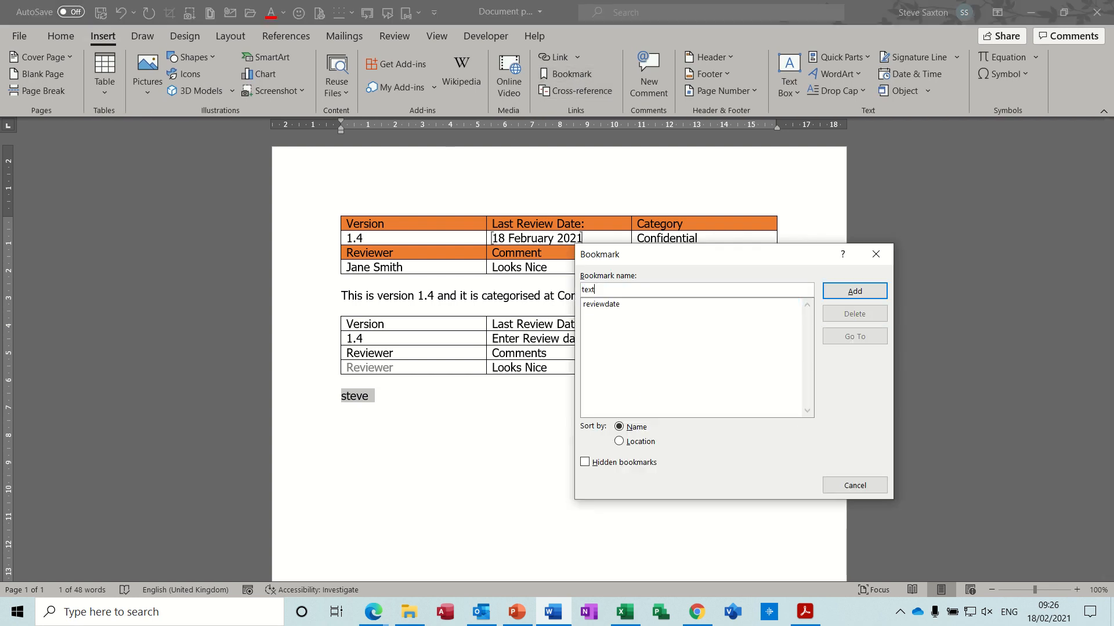
type("ext")
left_click(876, 292)
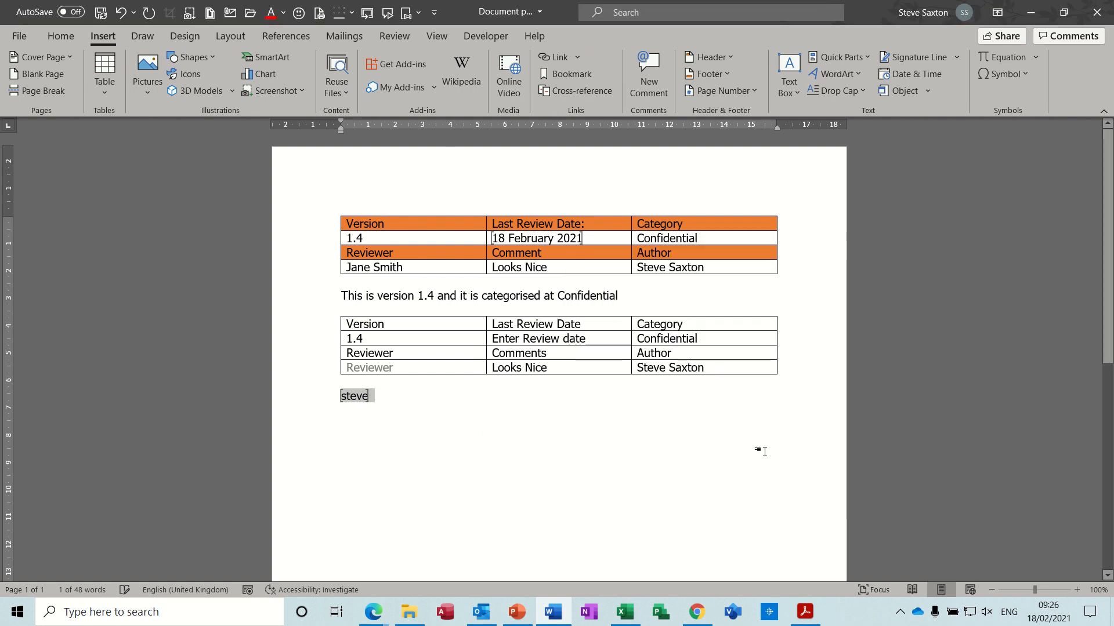
left_click(453, 434)
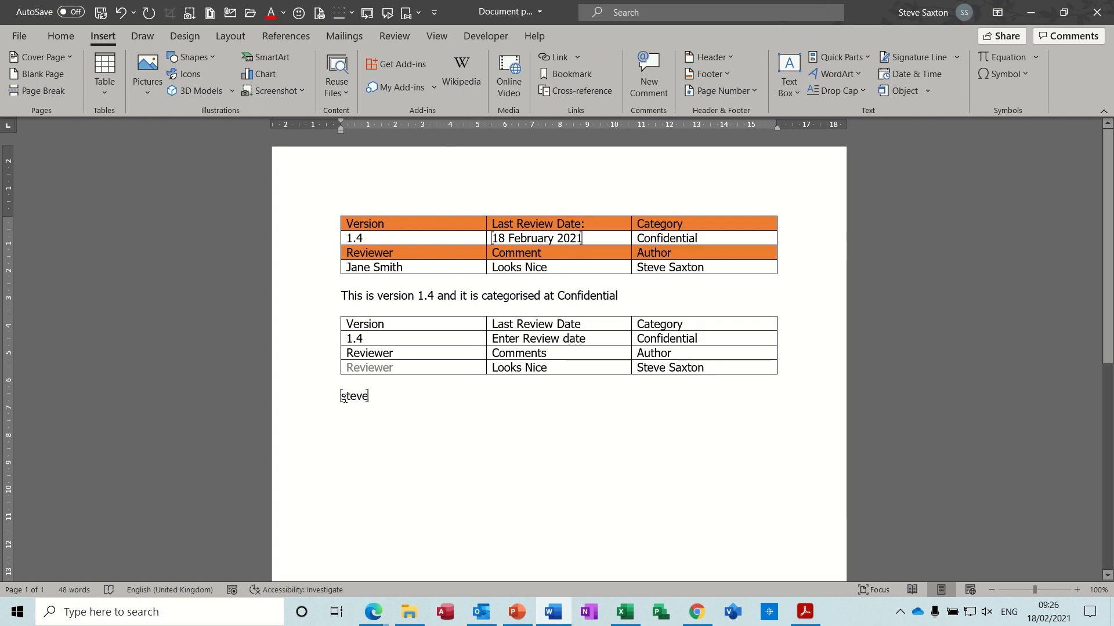
- Add "dkjs" directly after the bookmarked sample word, then delete the whole test text below the new table
double_click(410, 403)
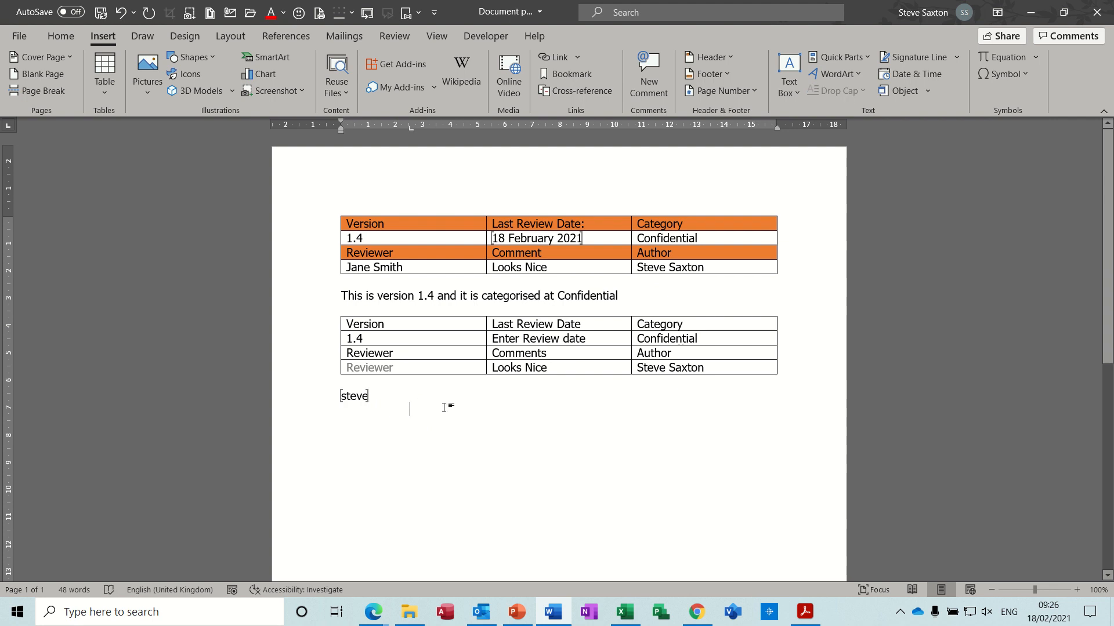
type("dkjs")
double_click(371, 396)
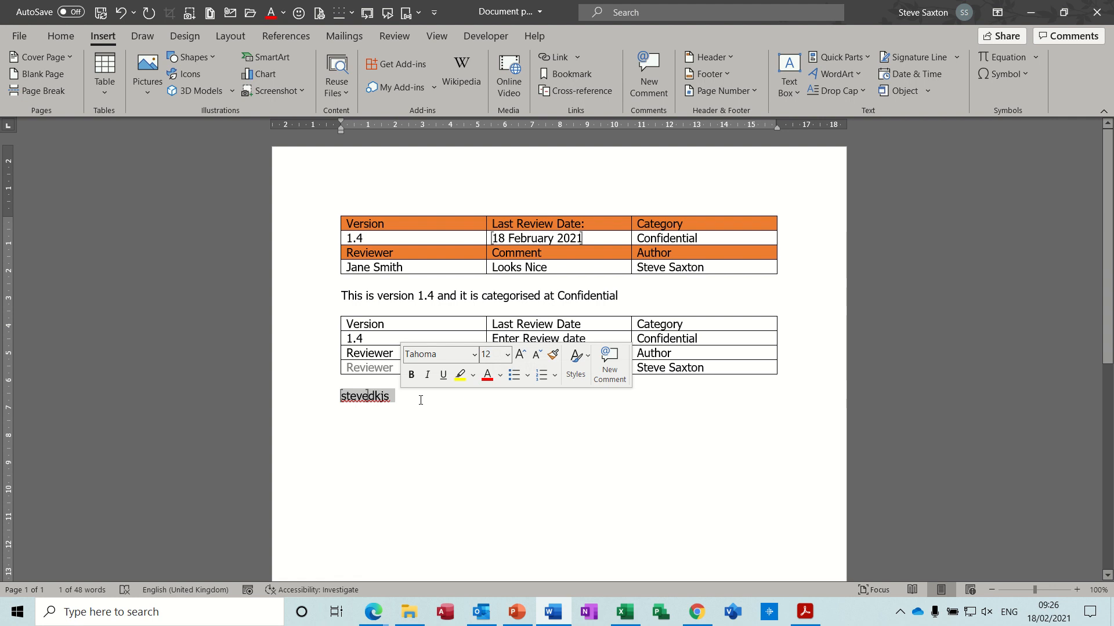
key("BackSpace")
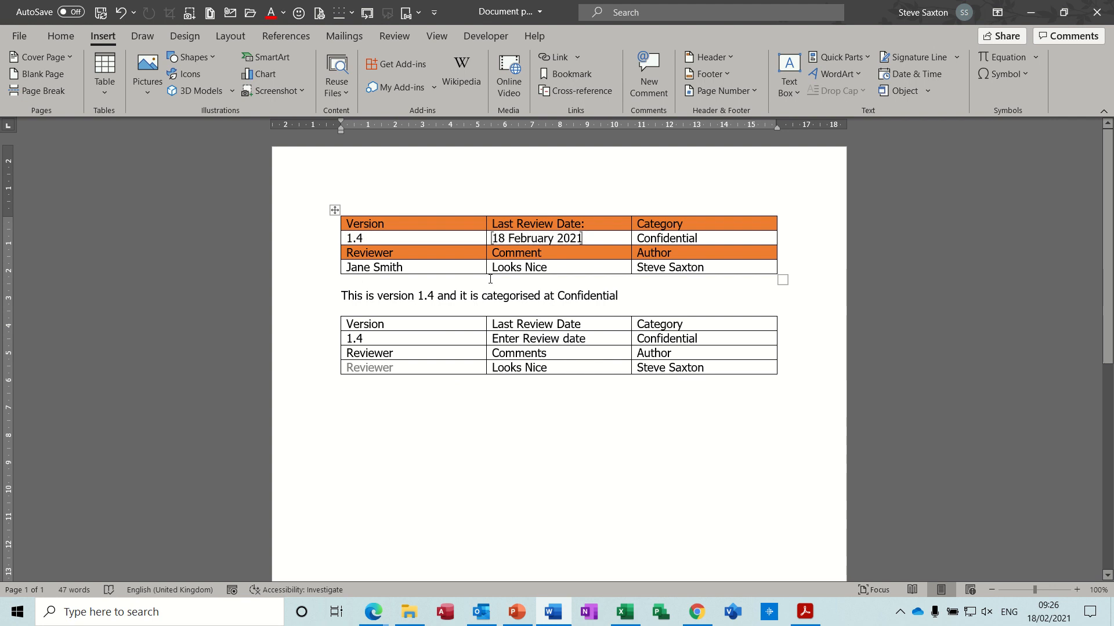
- Check in the ribbon customization options whether Developer is enabled among the Main Tabs, then close the options
left_click(477, 39)
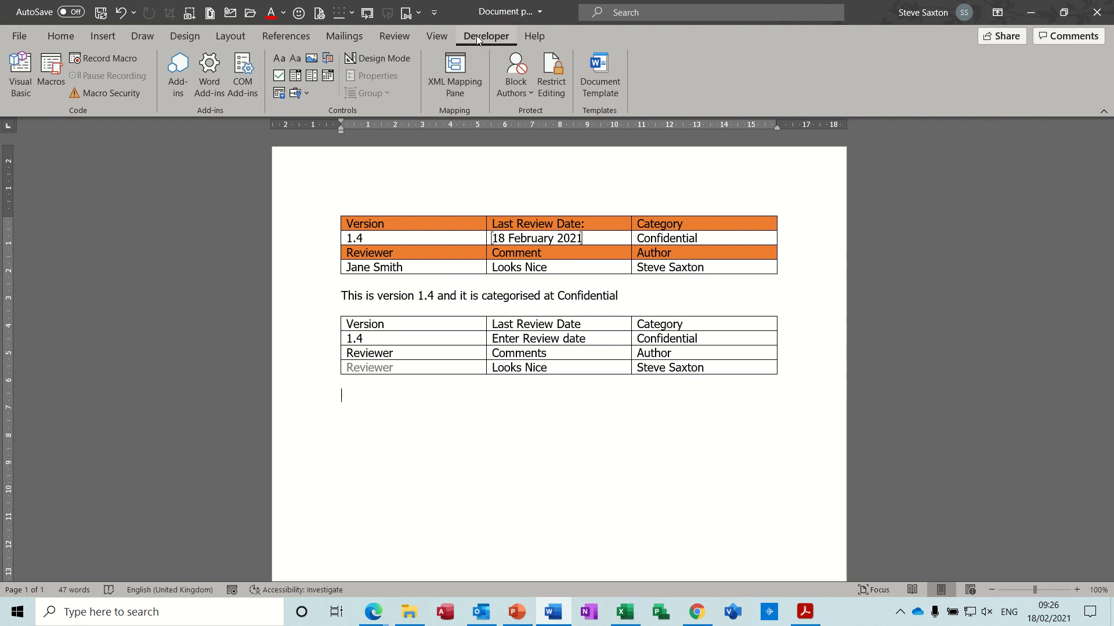
left_click(19, 36)
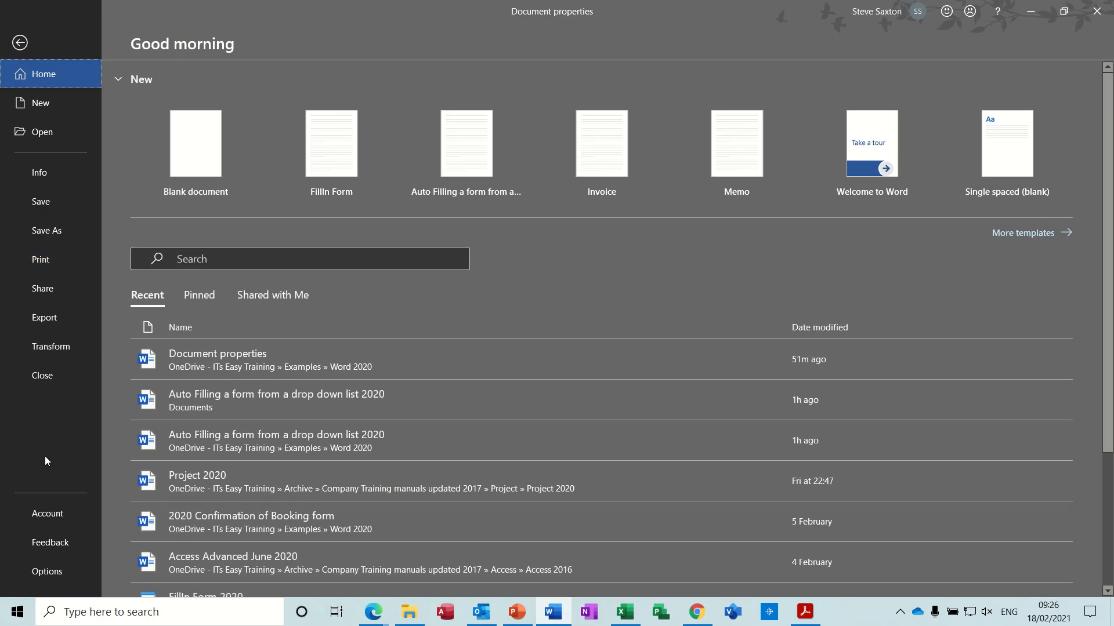
left_click(46, 571)
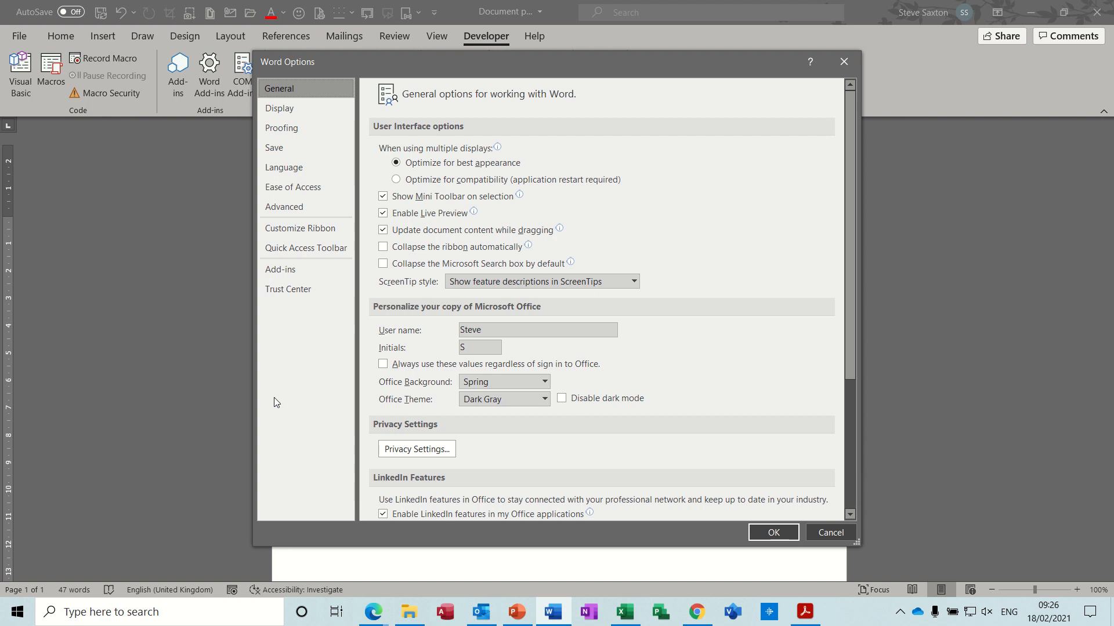
left_click(309, 228)
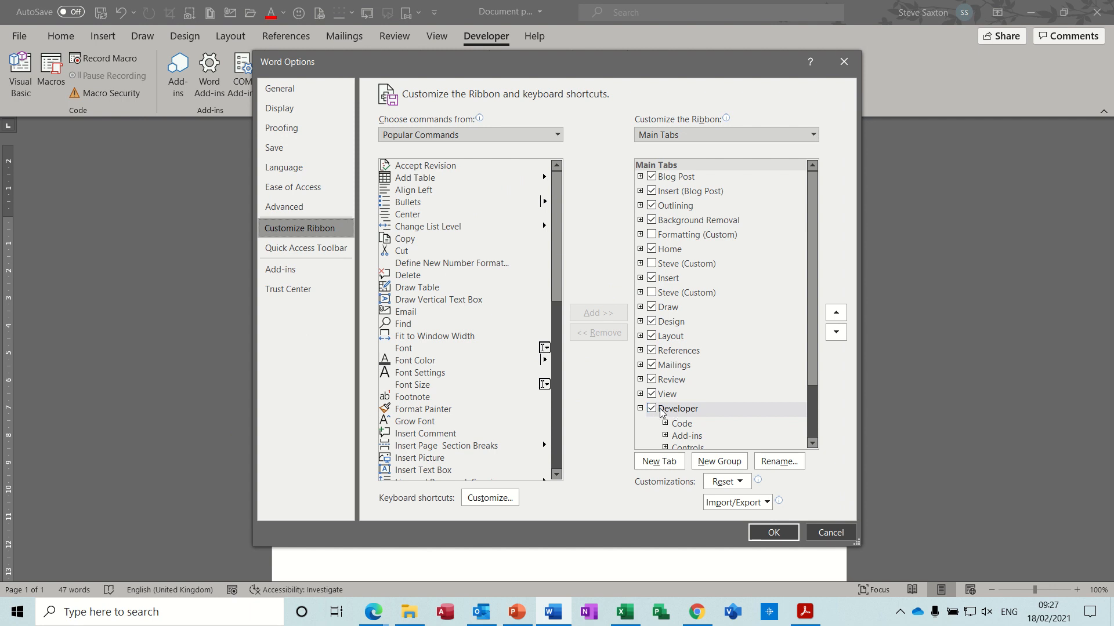
left_click(772, 534)
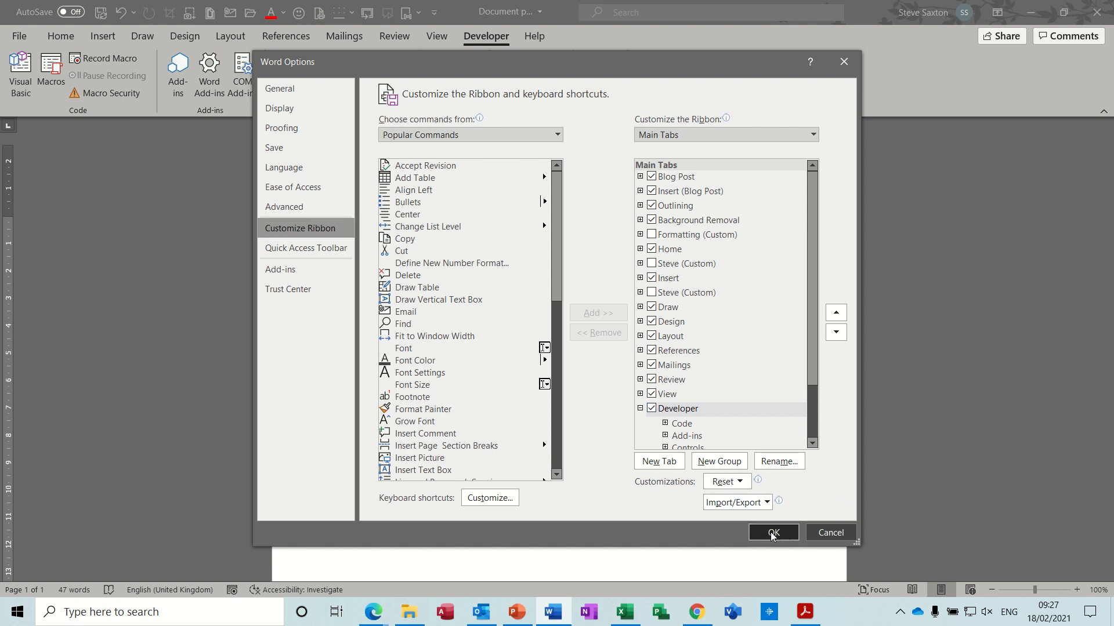